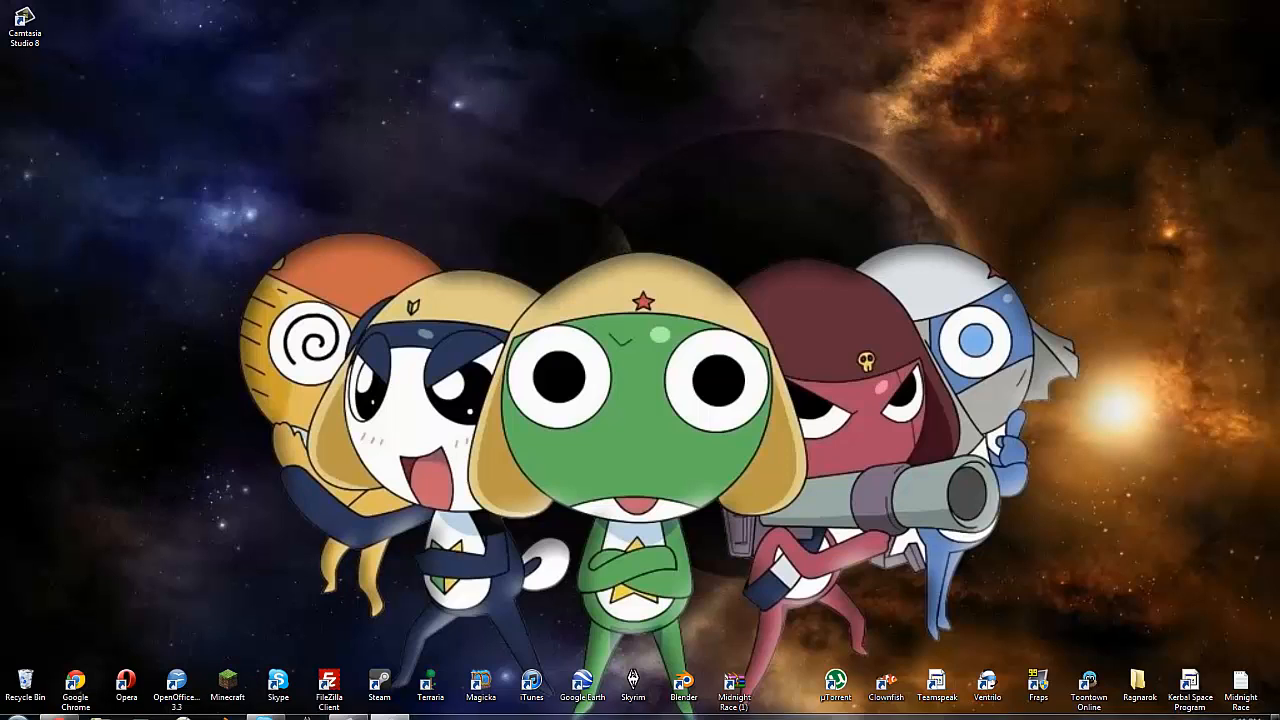
Switch to Blender and dismiss its splash screen to reveal the default scene.
mouse_move(243, 716)
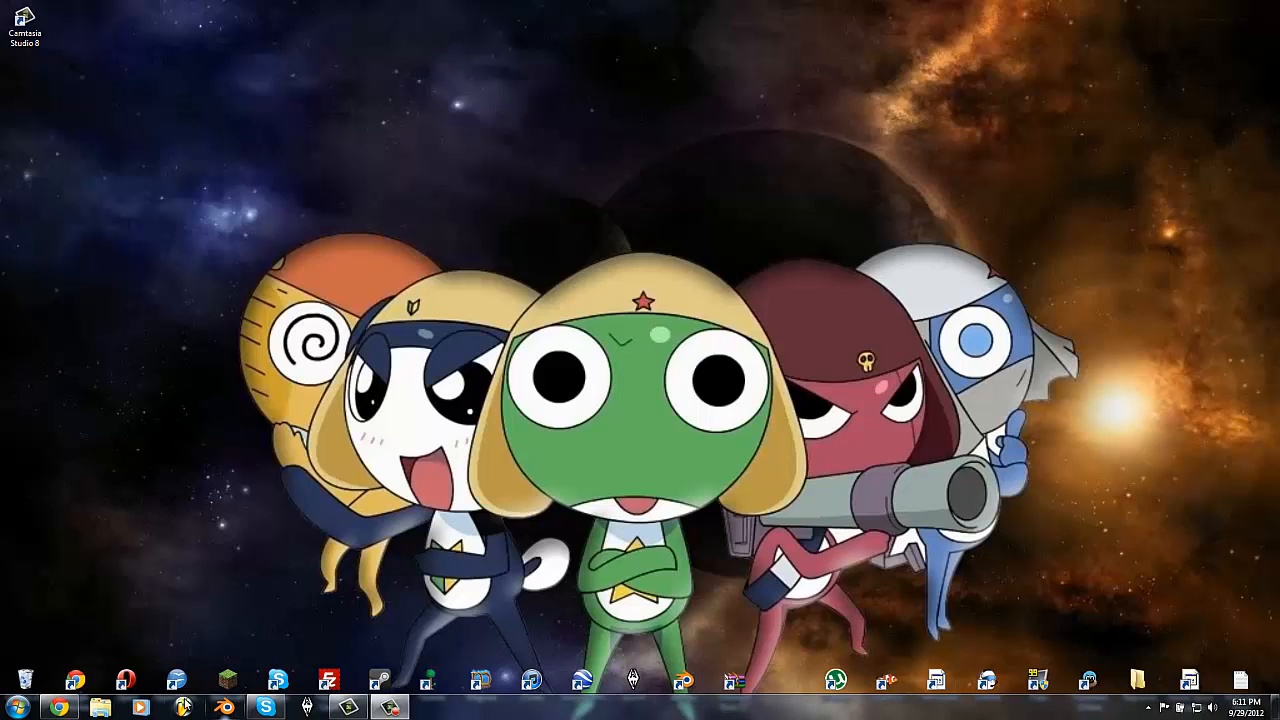
click(224, 707)
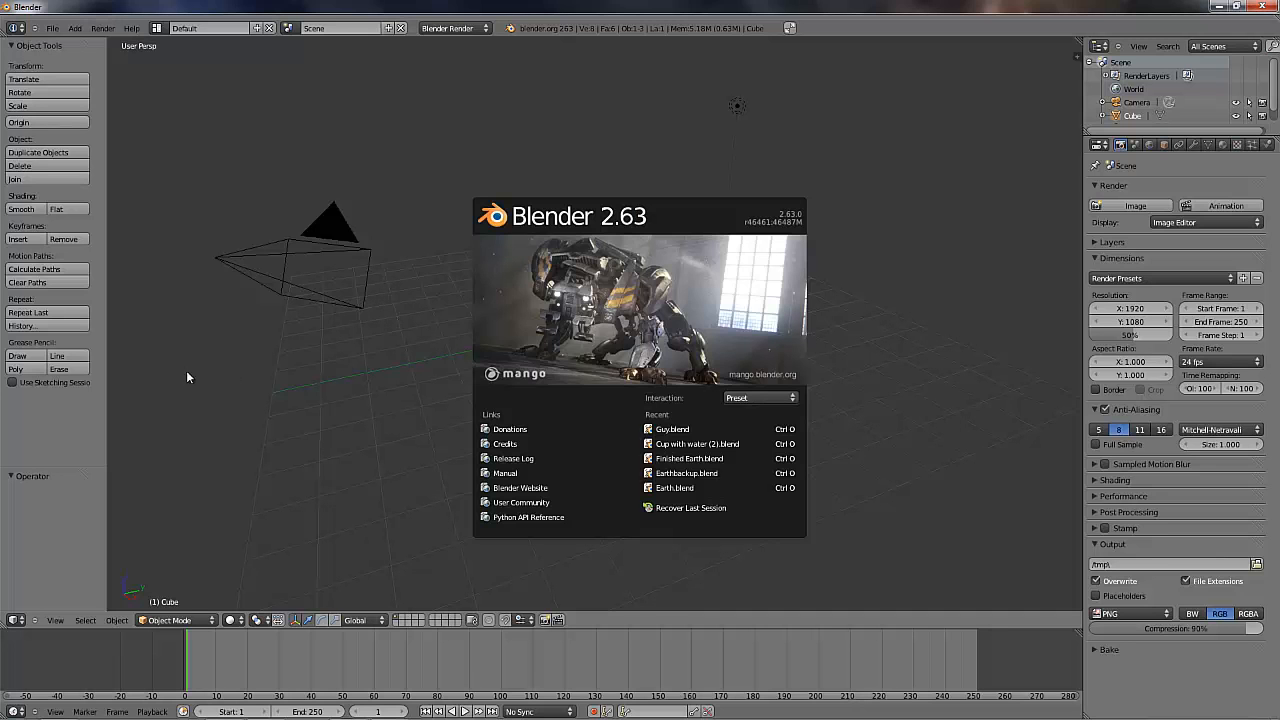
click(187, 377)
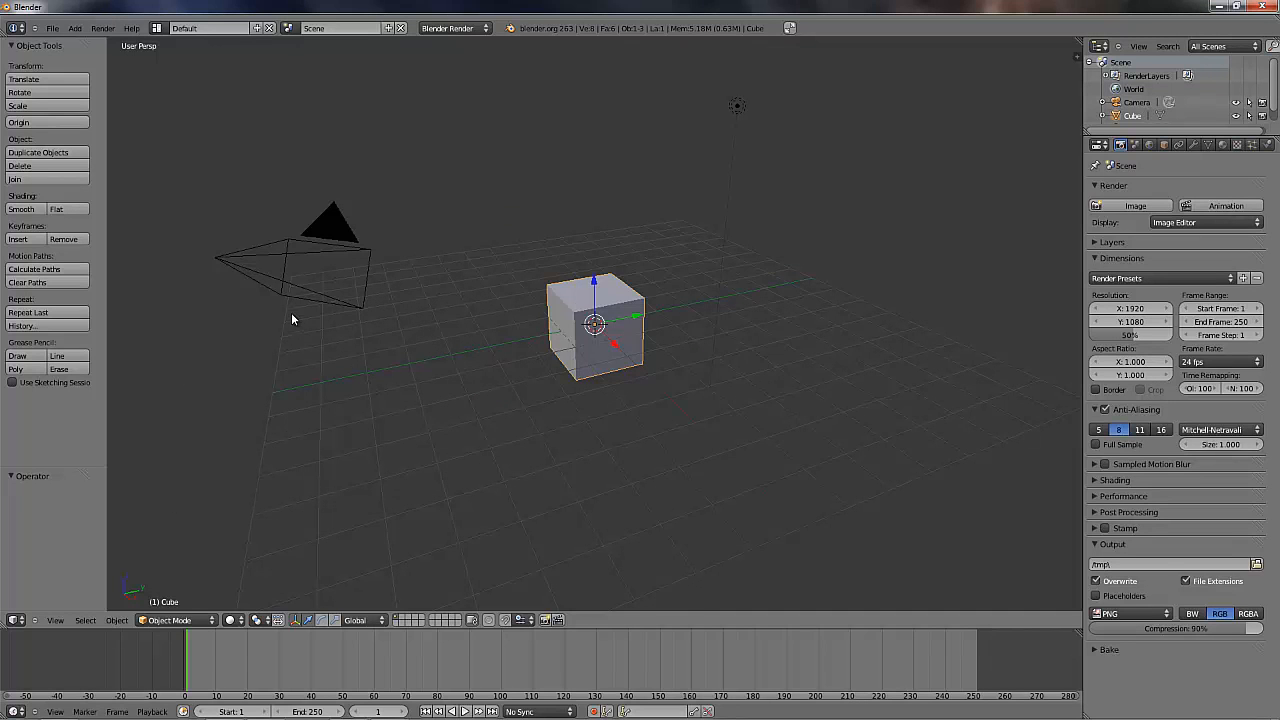
Examine the default cube by orbiting around it and zooming in and out.
middle_drag(371, 317, 316, 313)
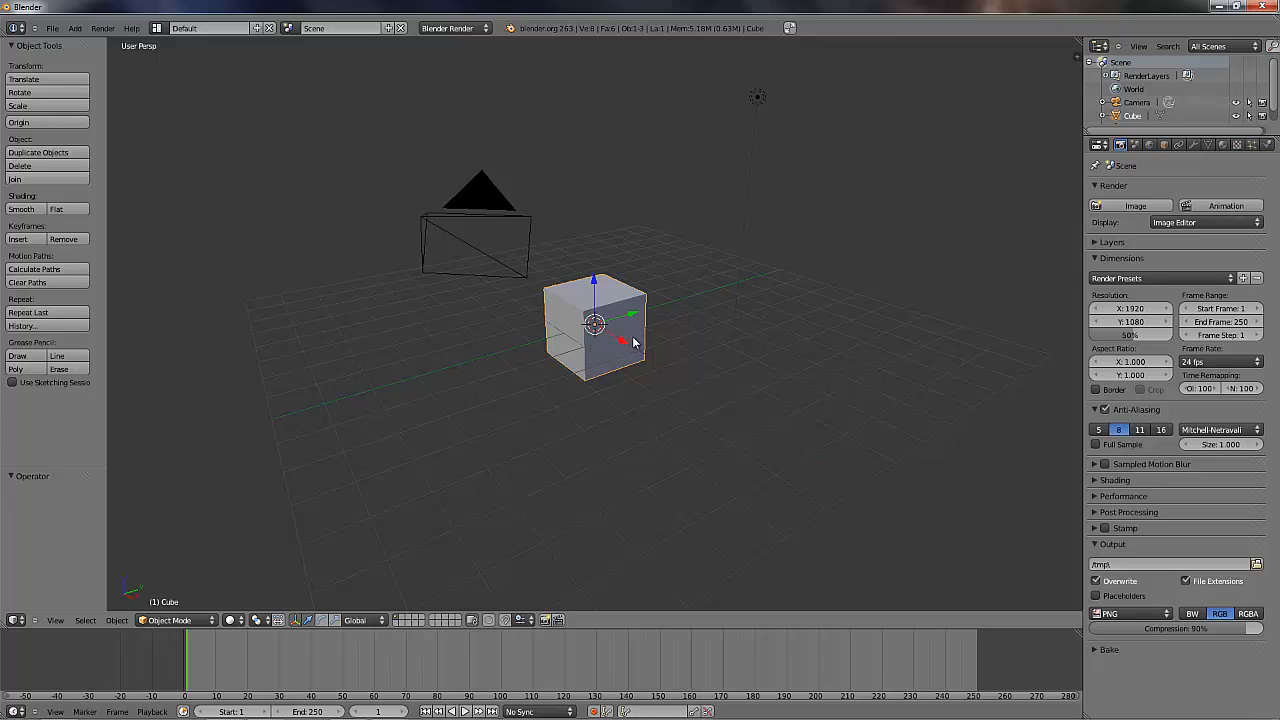
scroll(565, 335, down, 5)
scroll(565, 335, up, 4)
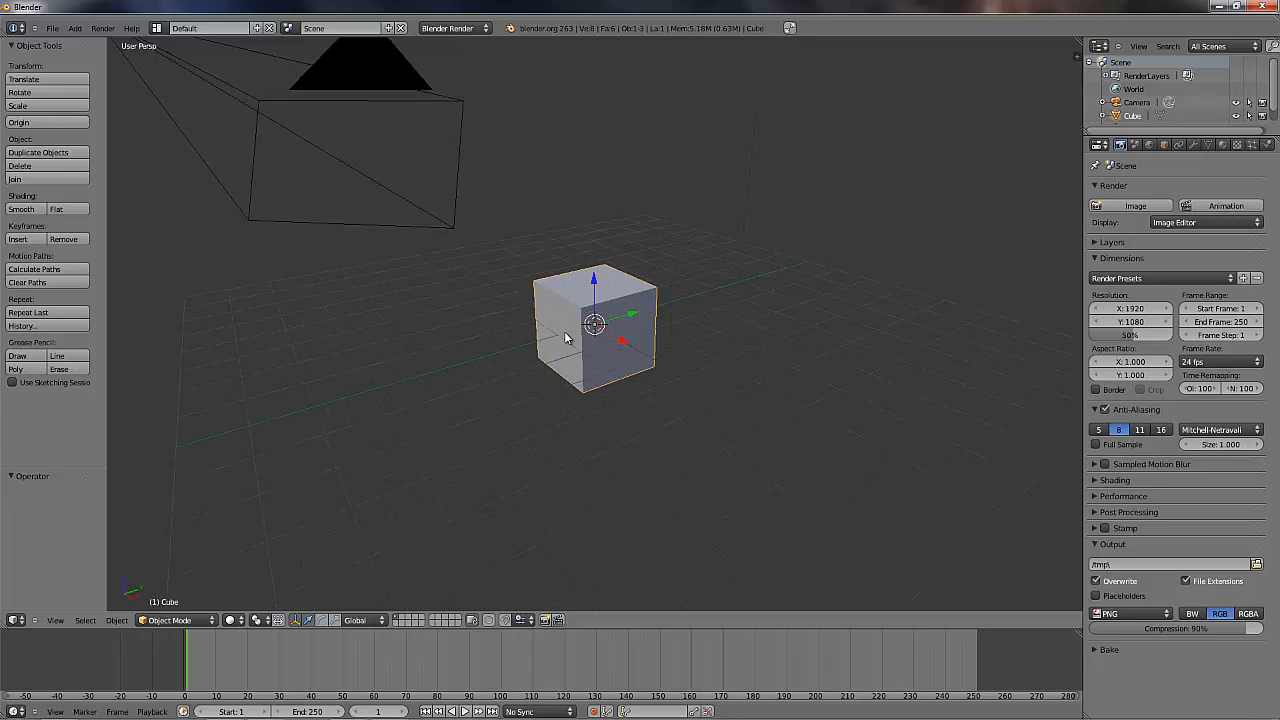
scroll(562, 328, down, 4)
scroll(560, 323, up, 6)
scroll(555, 328, down, 2)
scroll(553, 327, down, 6)
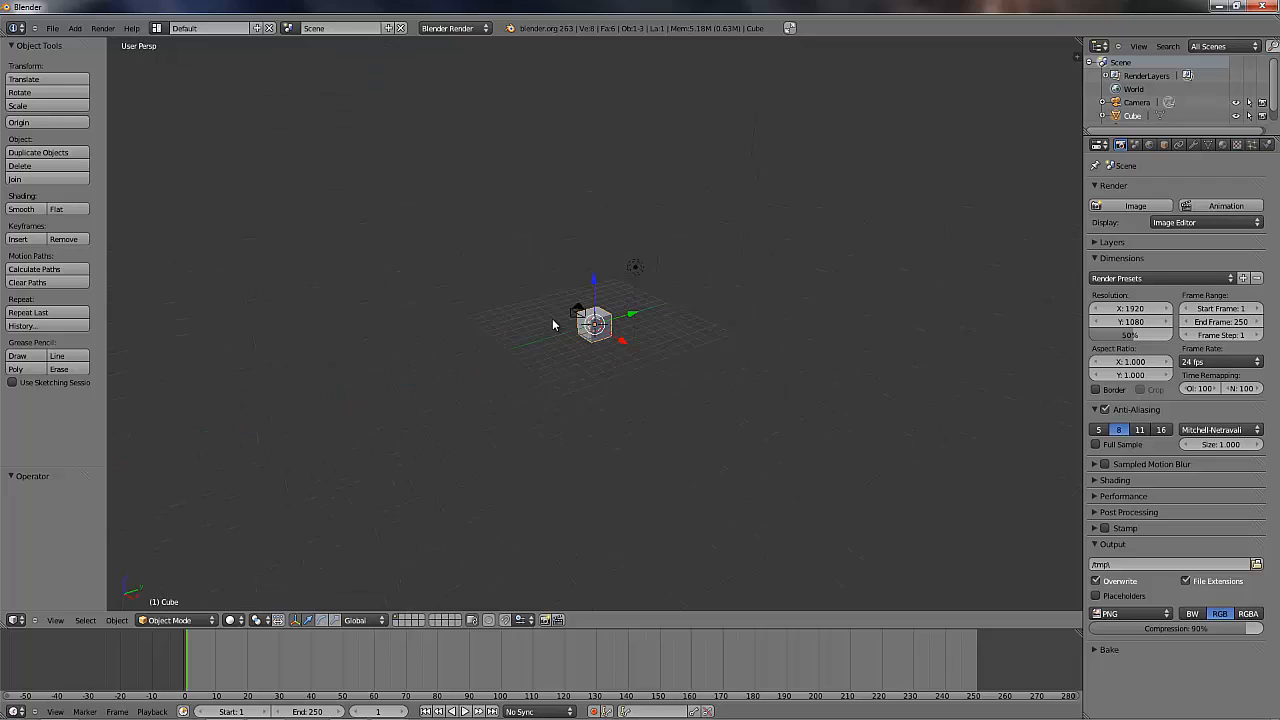
scroll(553, 325, up, 8)
scroll(552, 323, down, 4)
middle_drag(552, 325, 517, 317)
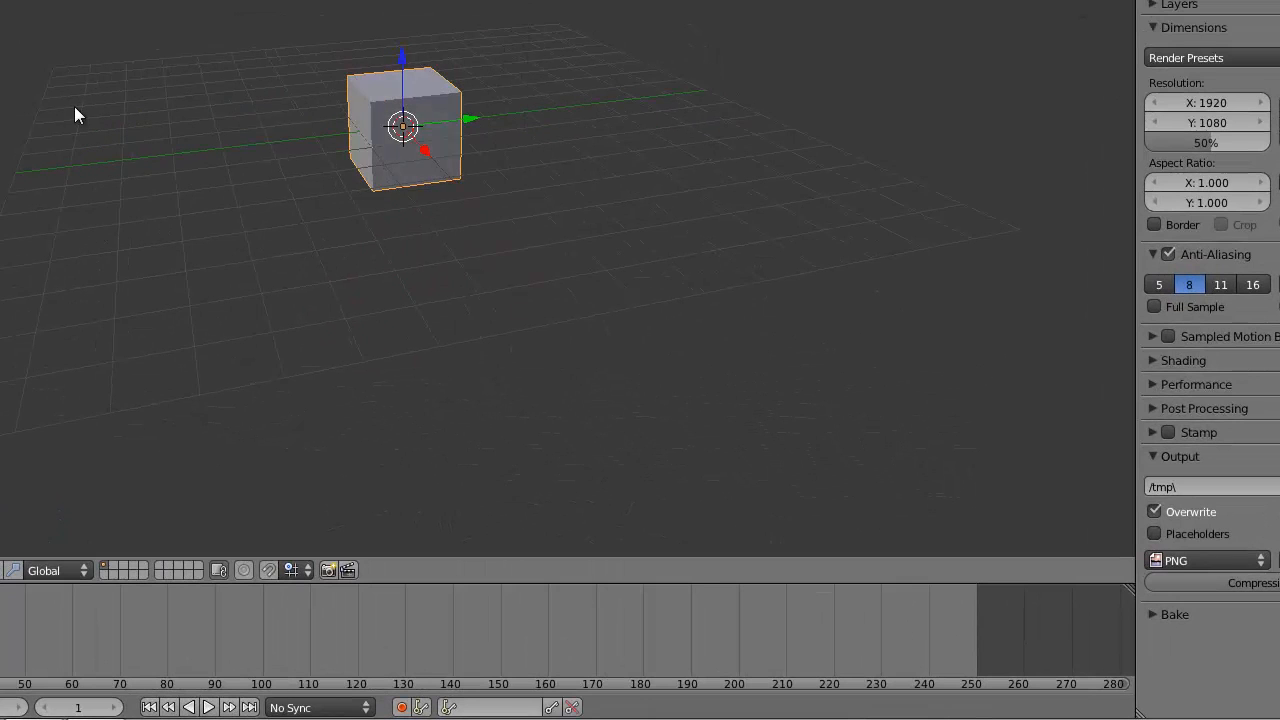
Look at the cube from the top, rotated in increments, and from the right-side and front views.
key(KP_7)
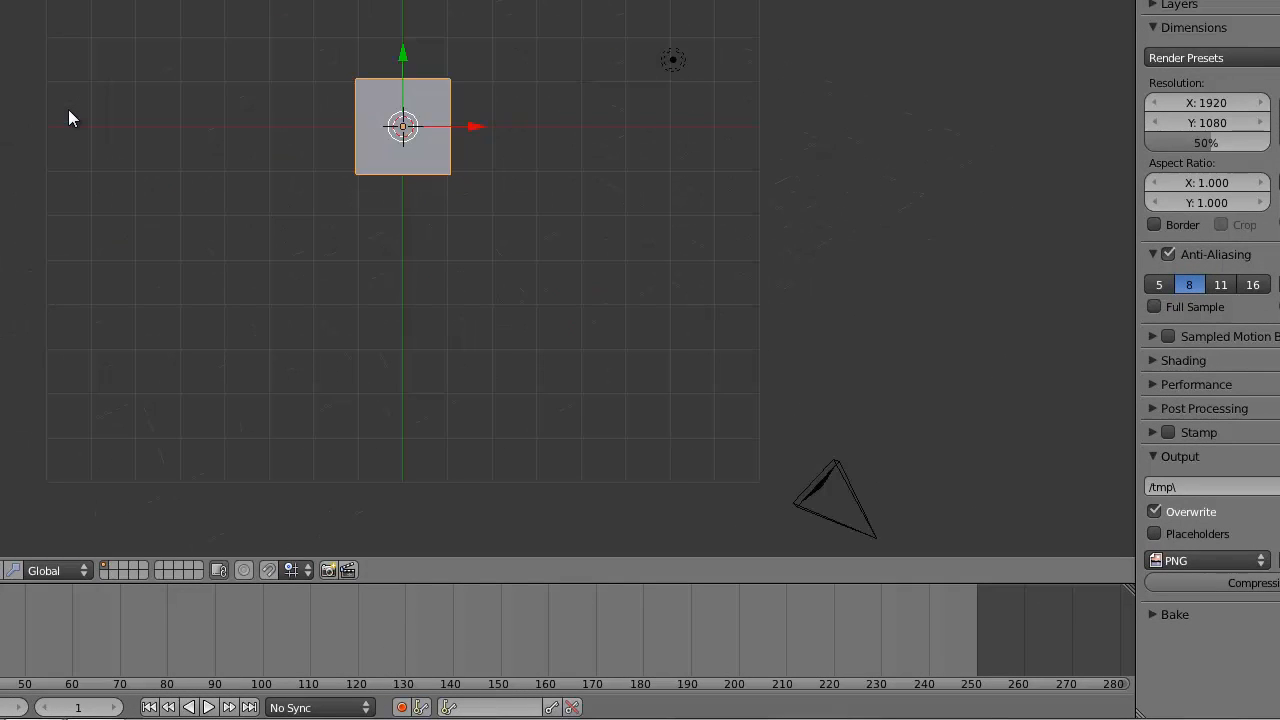
key(KP_8)
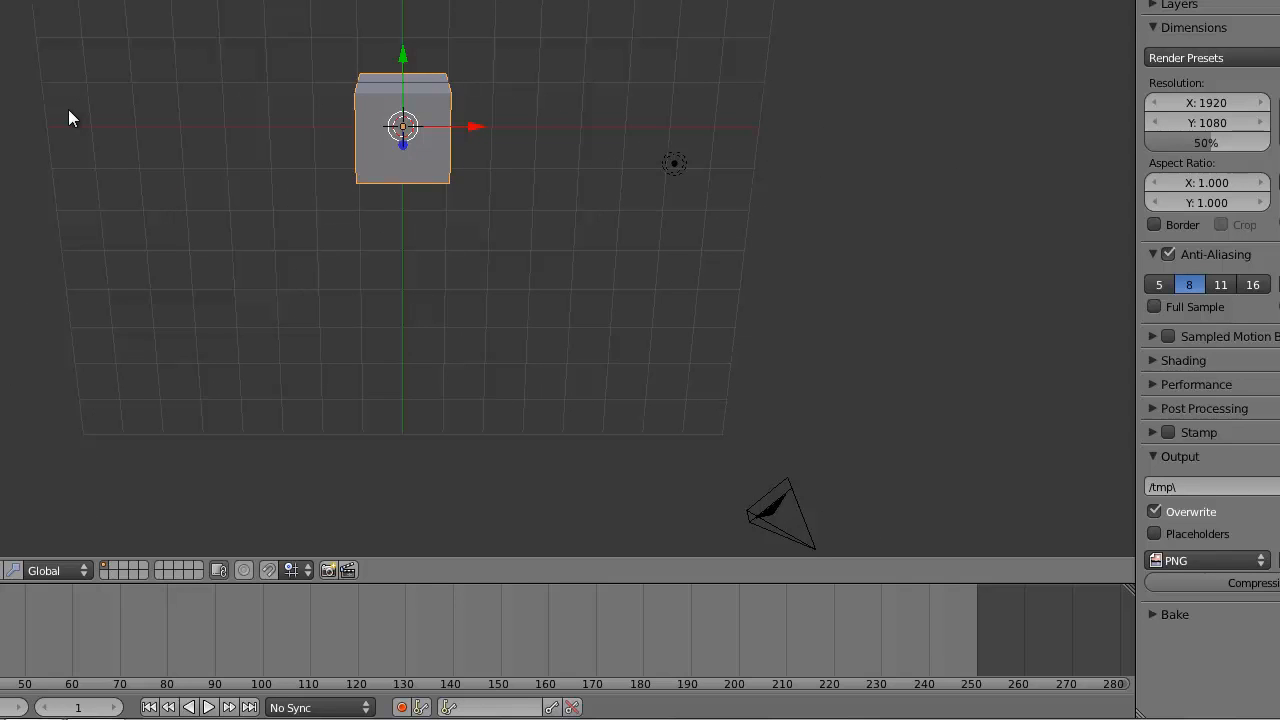
key(KP_4)
key(KP_6)
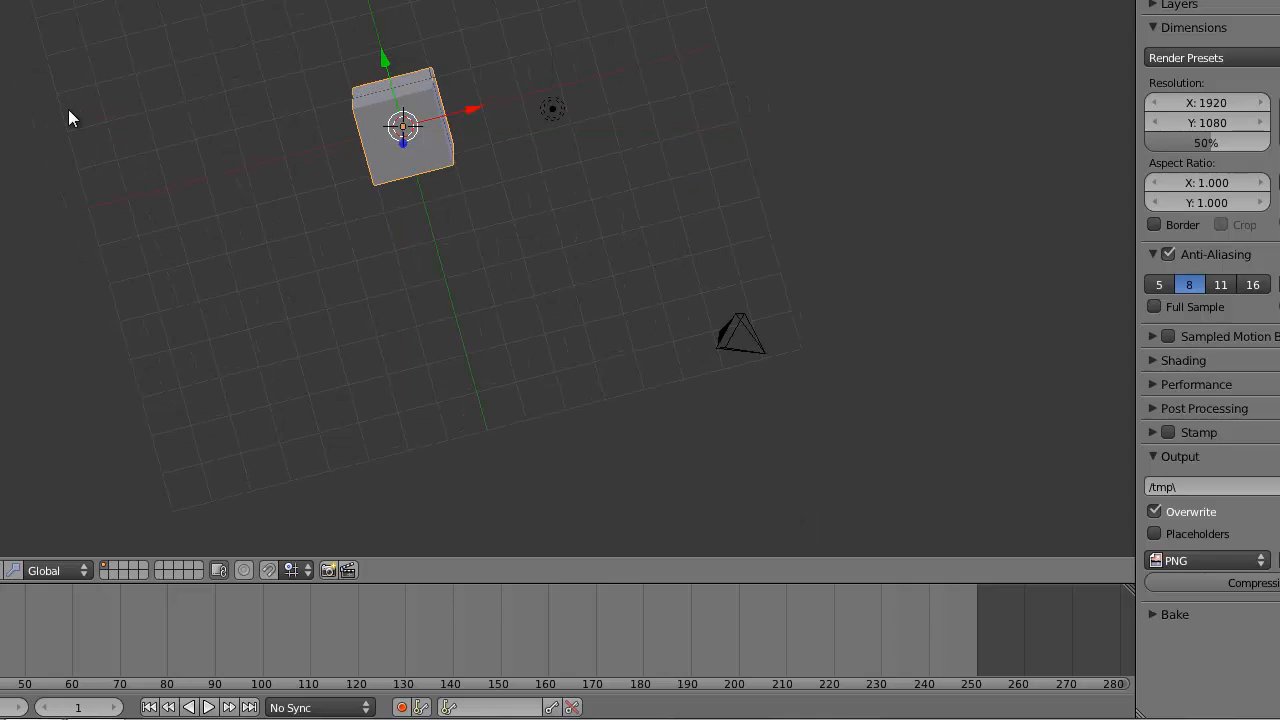
key(KP_7)
key(KP_3)
key(KP_1)
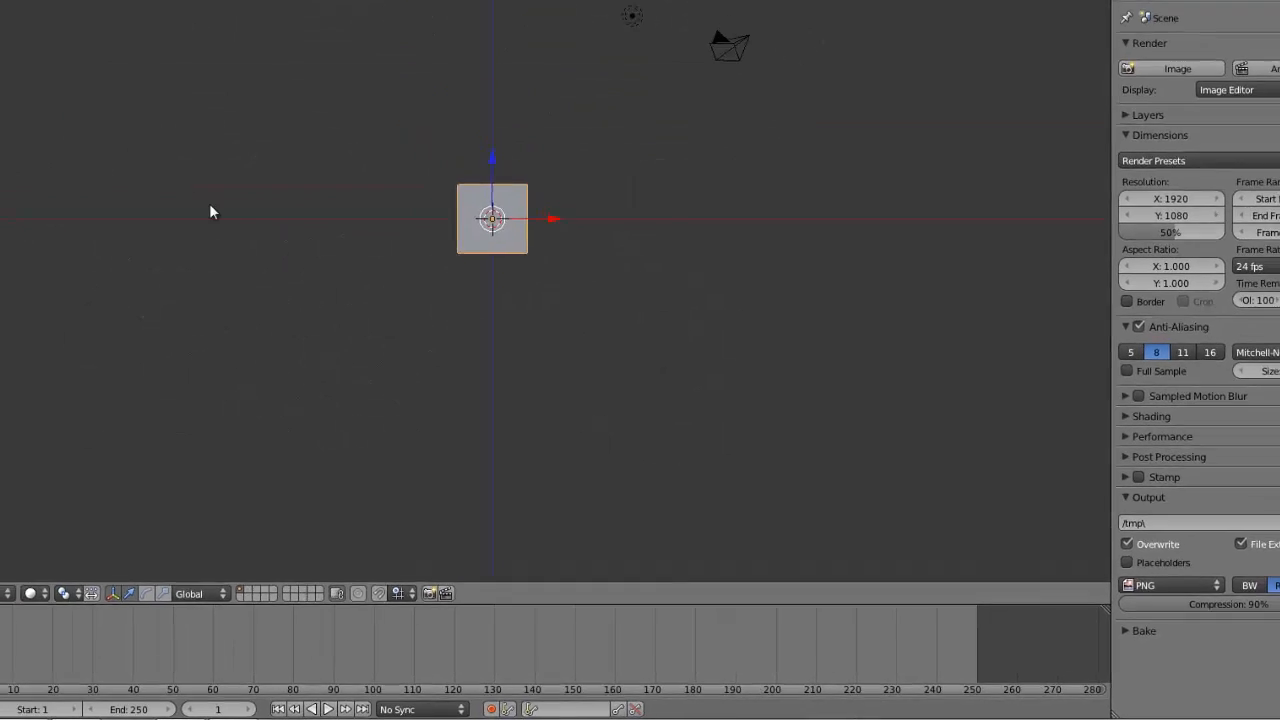
Delete the default cube from the scene.
middle_drag(191, 100, 421, 147)
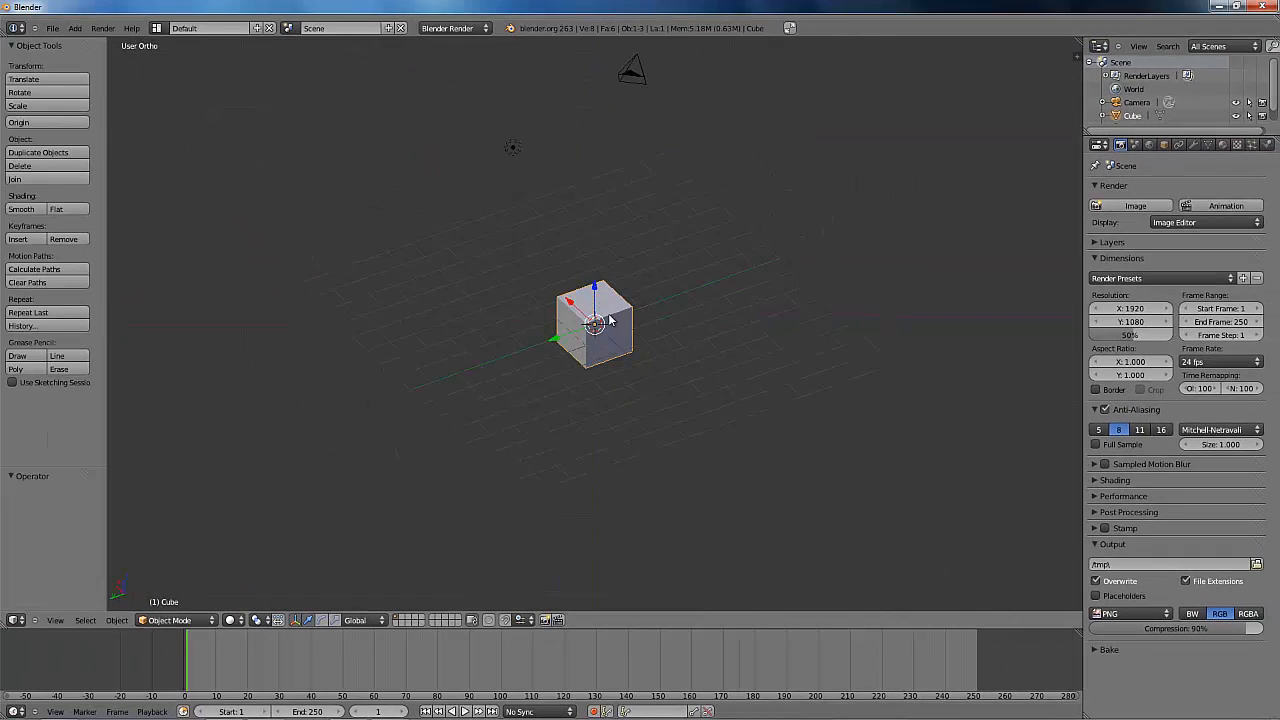
scroll(612, 318, up, 5)
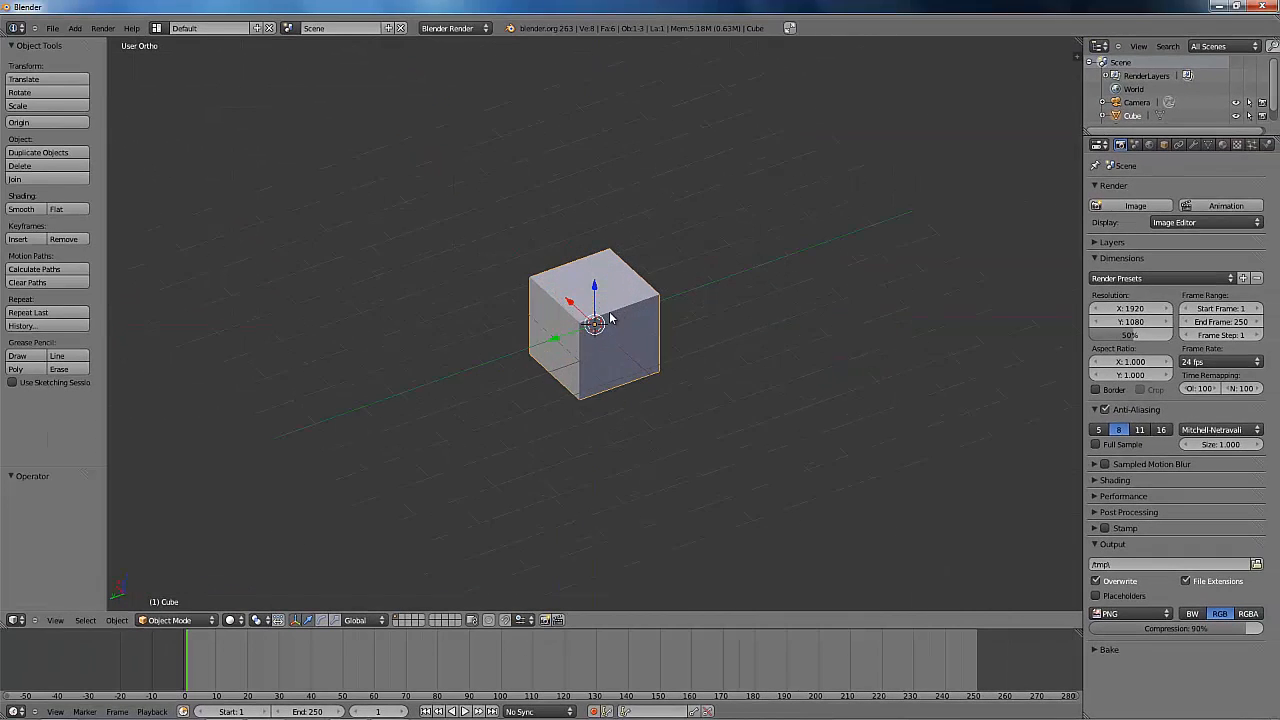
middle_drag(351, 294, 230, 303)
middle_drag(480, 311, 590, 344)
scroll(543, 292, down, 2)
scroll(478, 283, up, 3)
key(x)
key(Return)
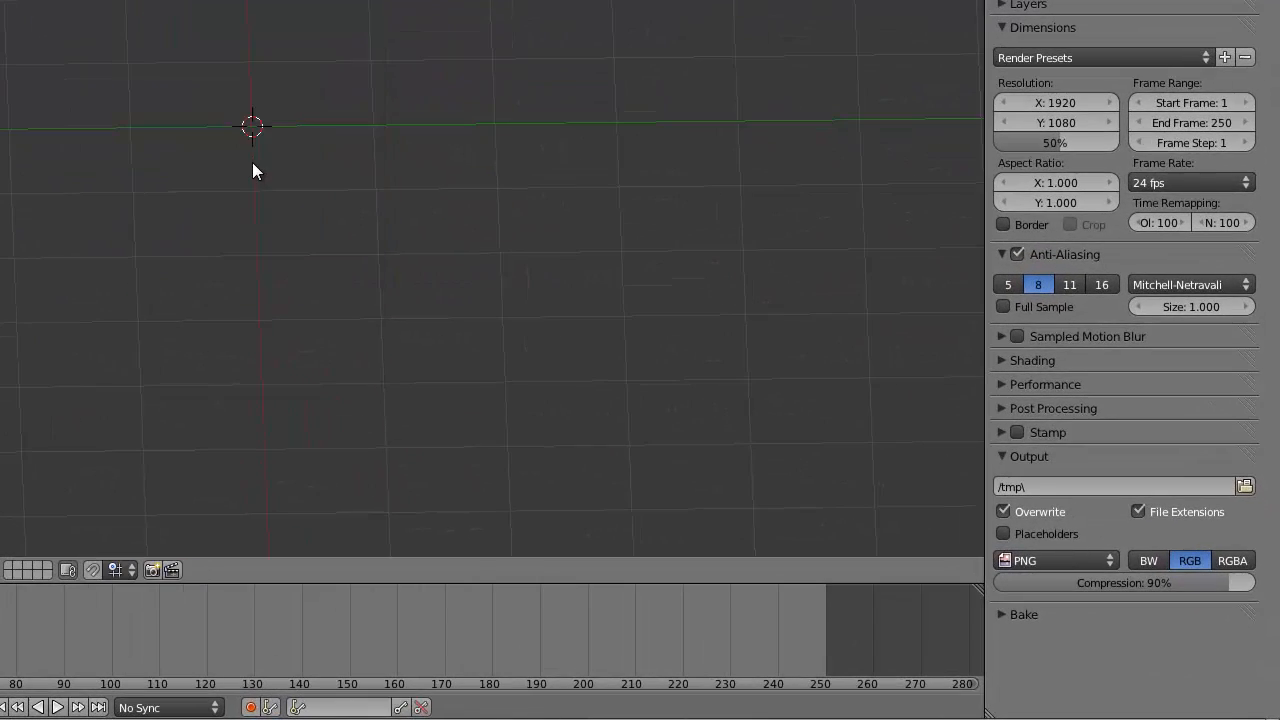
Add a UV sphere at the 3D cursor, and delete it after inspecting it.
key(shift+a)
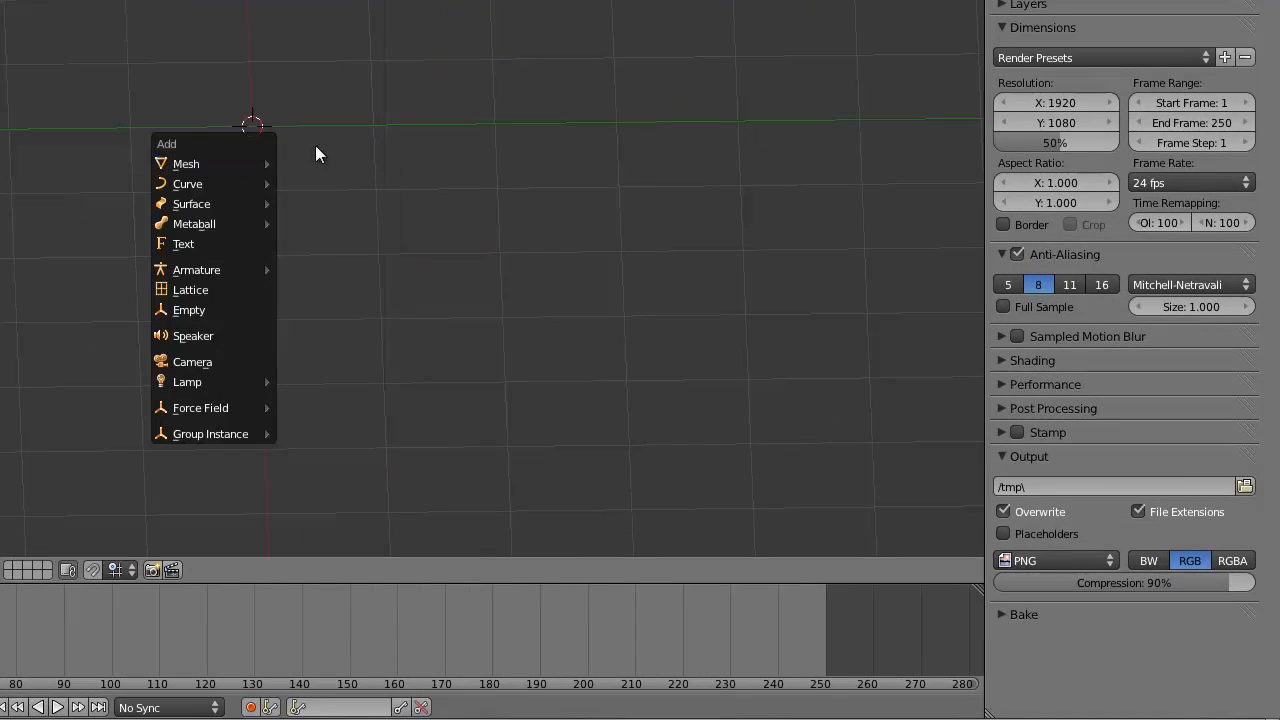
key(Escape)
key(shift+a)
mouse_move(209, 167)
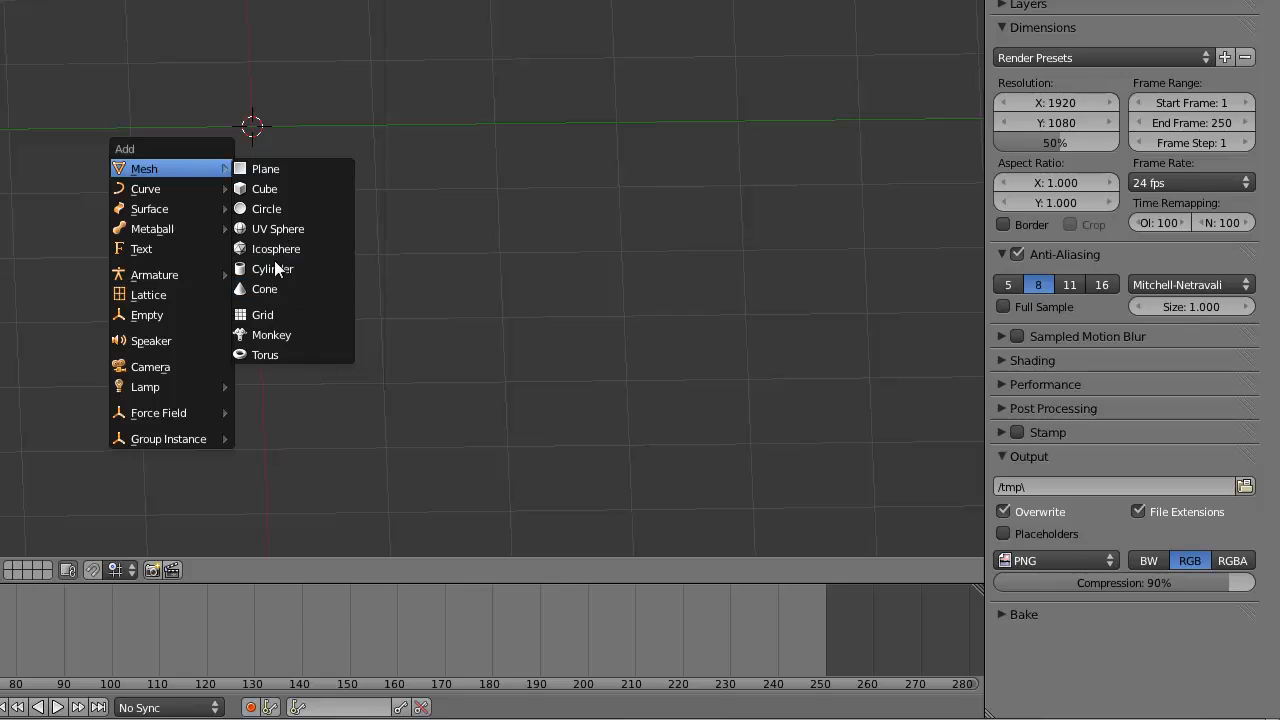
click(279, 229)
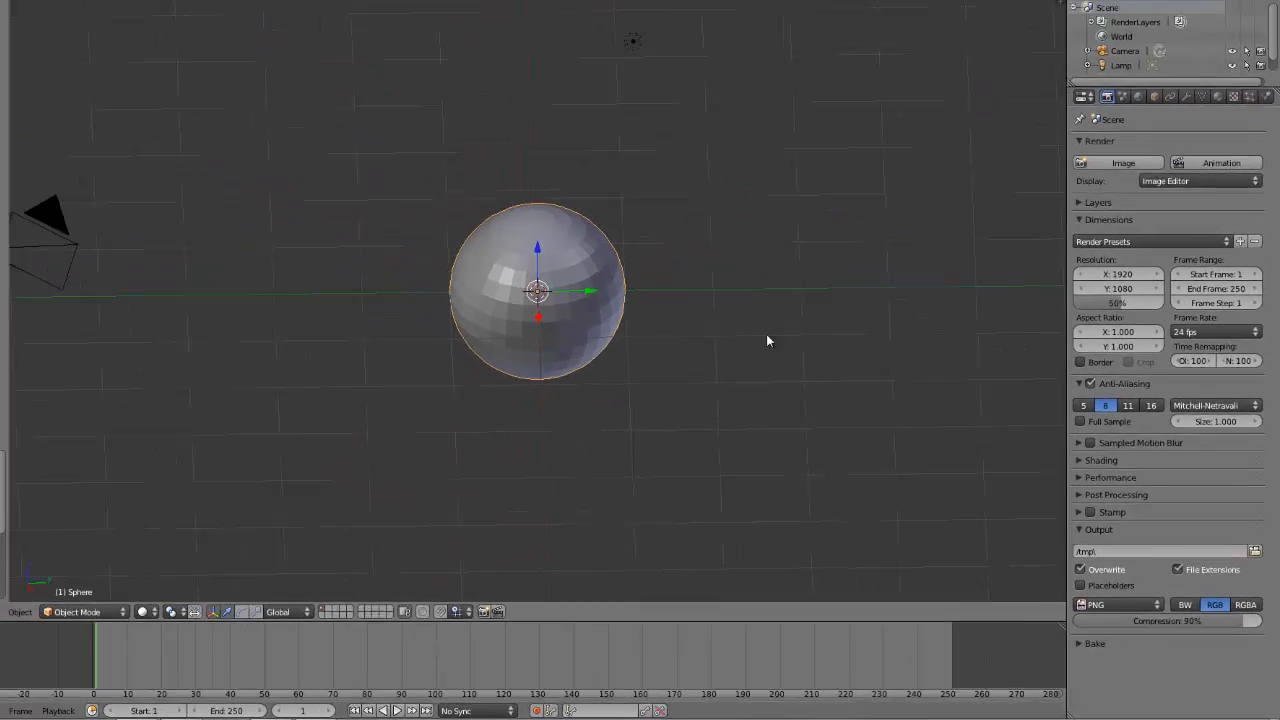
middle_drag(661, 245, 310, 245)
scroll(350, 241, down, 5)
middle_drag(585, 368, 526, 357)
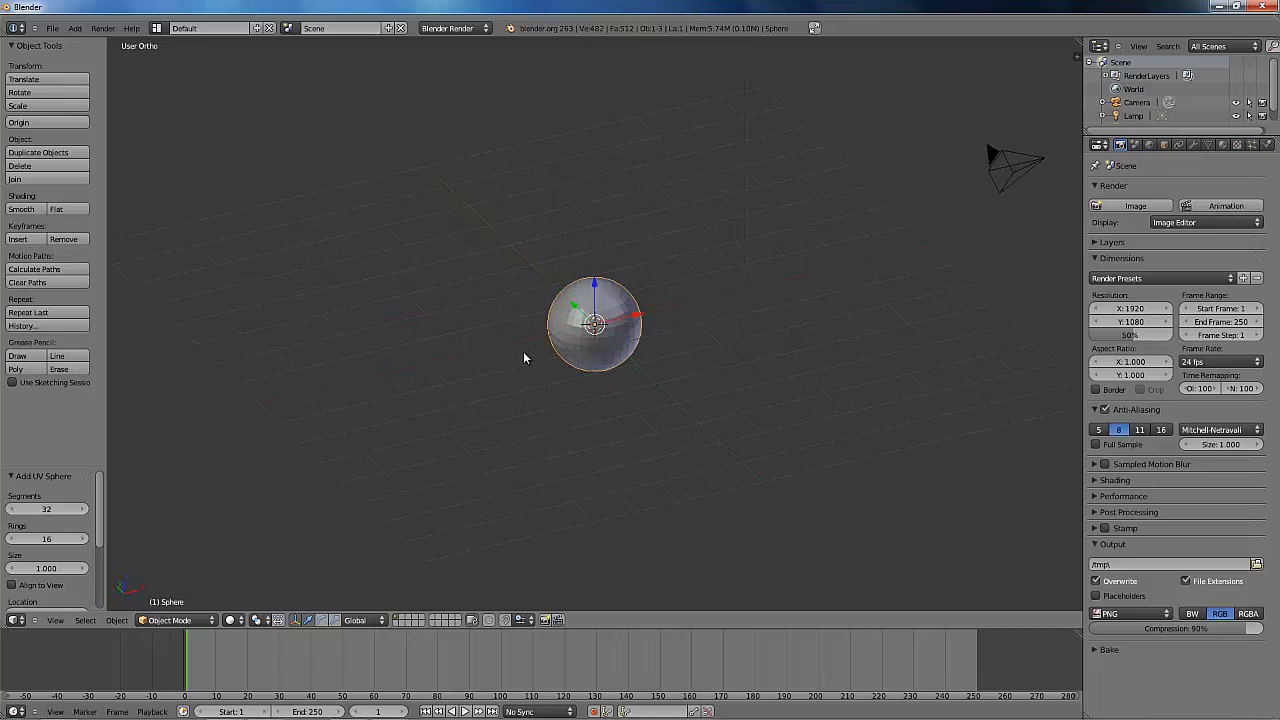
key(x)
click(580, 352)
Add a cone mesh at the 3D cursor and delete it again.
key(shift+a)
mouse_move(580, 354)
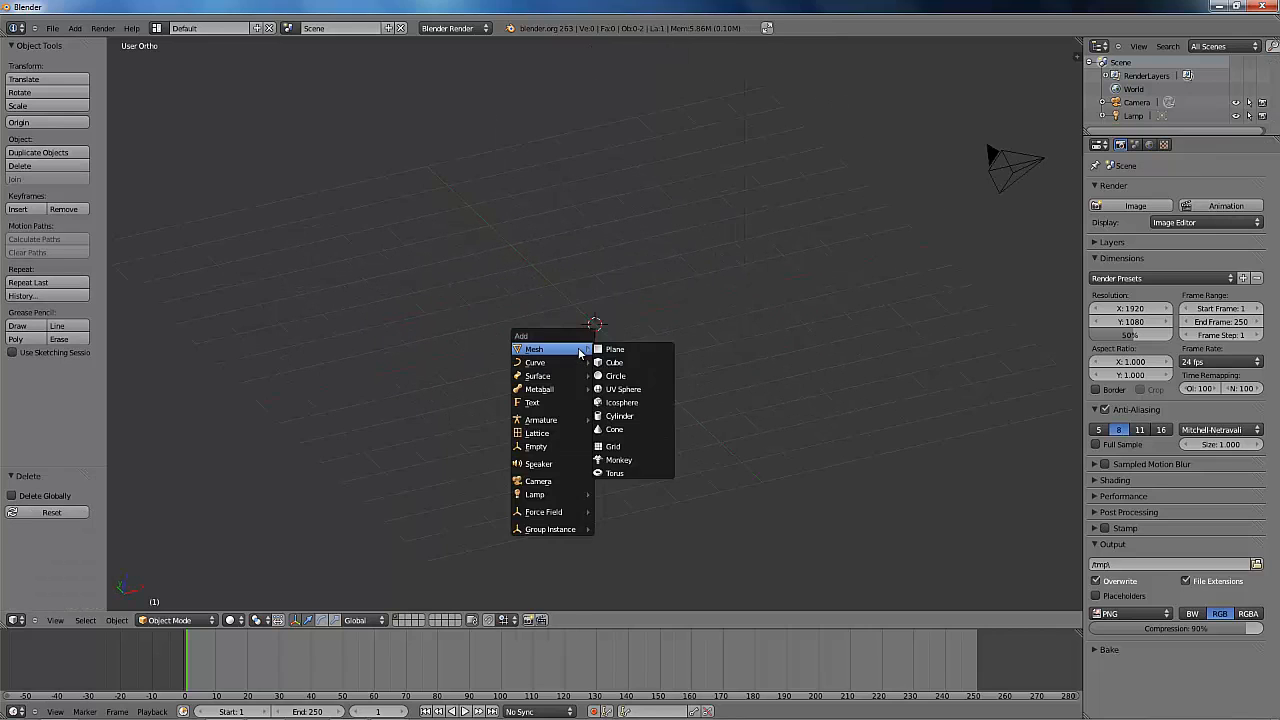
click(634, 429)
key(x)
click(654, 391)
Add an icosphere at the 3D cursor and rotate it by about -176 degrees.
key(shift+a)
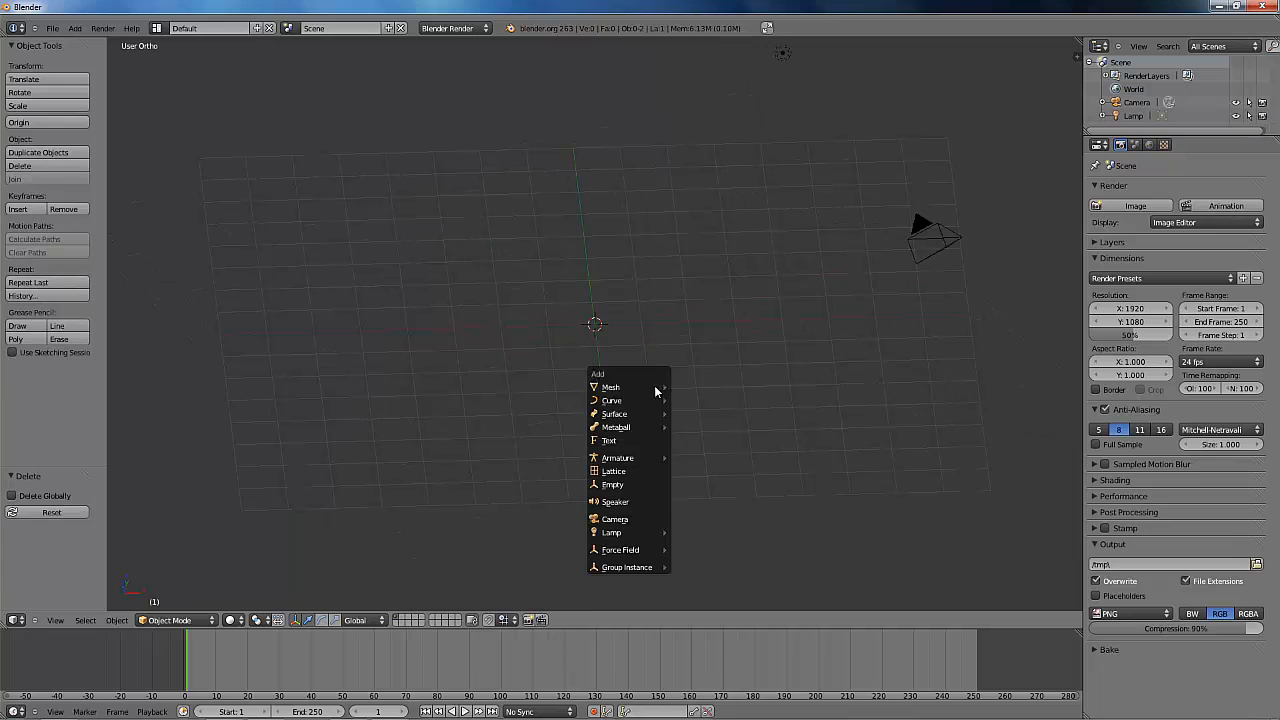
mouse_move(654, 389)
click(709, 429)
middle_drag(642, 368, 580, 362)
key(r)
click(465, 335)
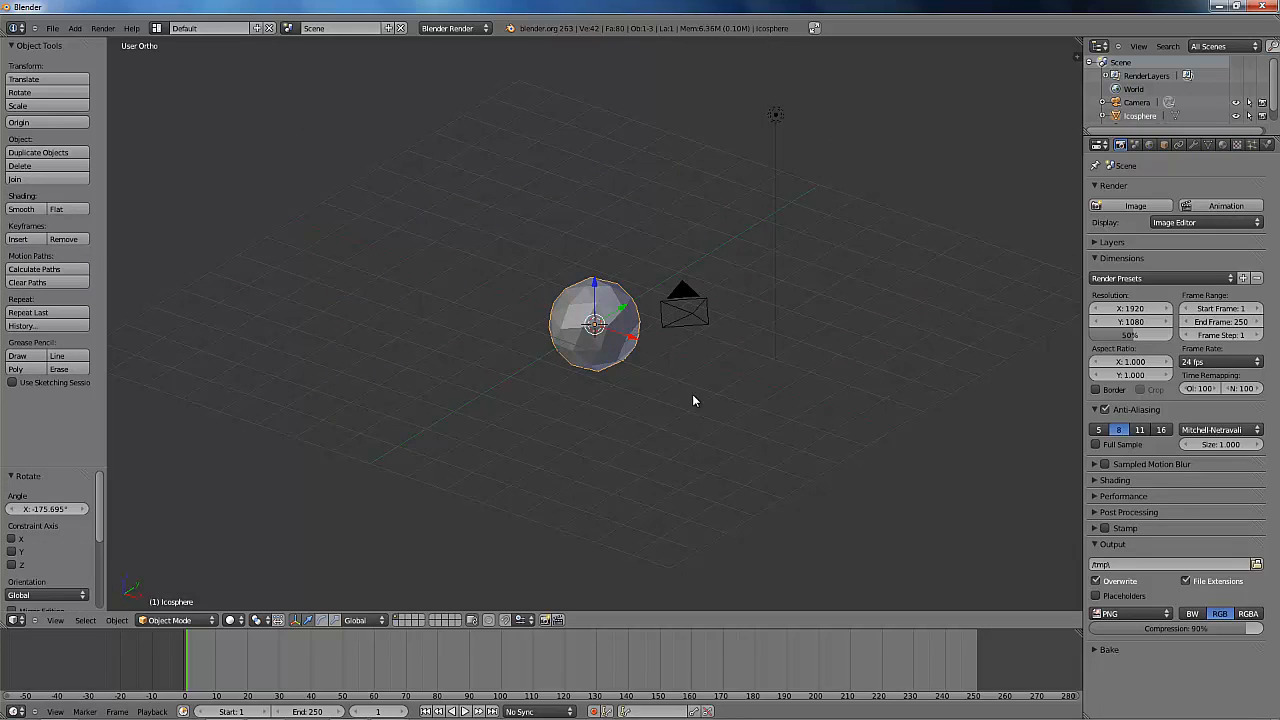
Delete the rotated icosphere from the scene.
key(x)
click(740, 408)
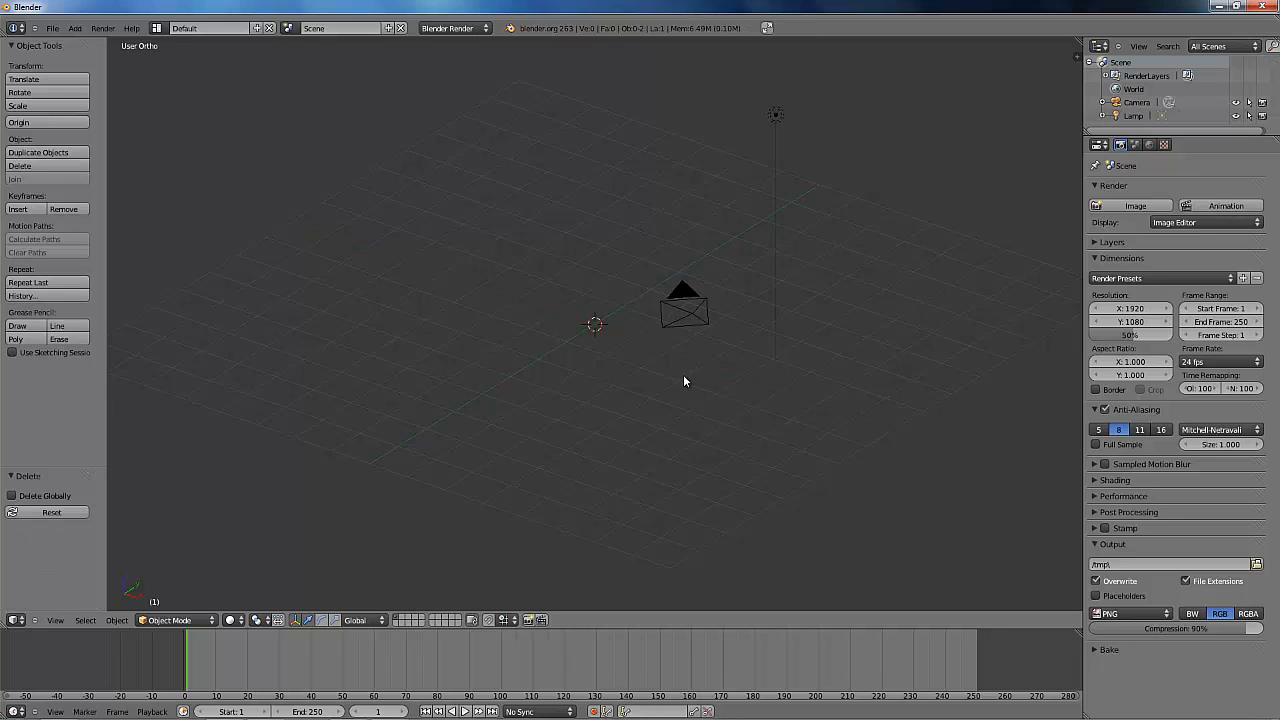
mouse_move(684, 381)
middle_down()
mouse_move(594, 374)
mouse_move(703, 391)
middle_up()
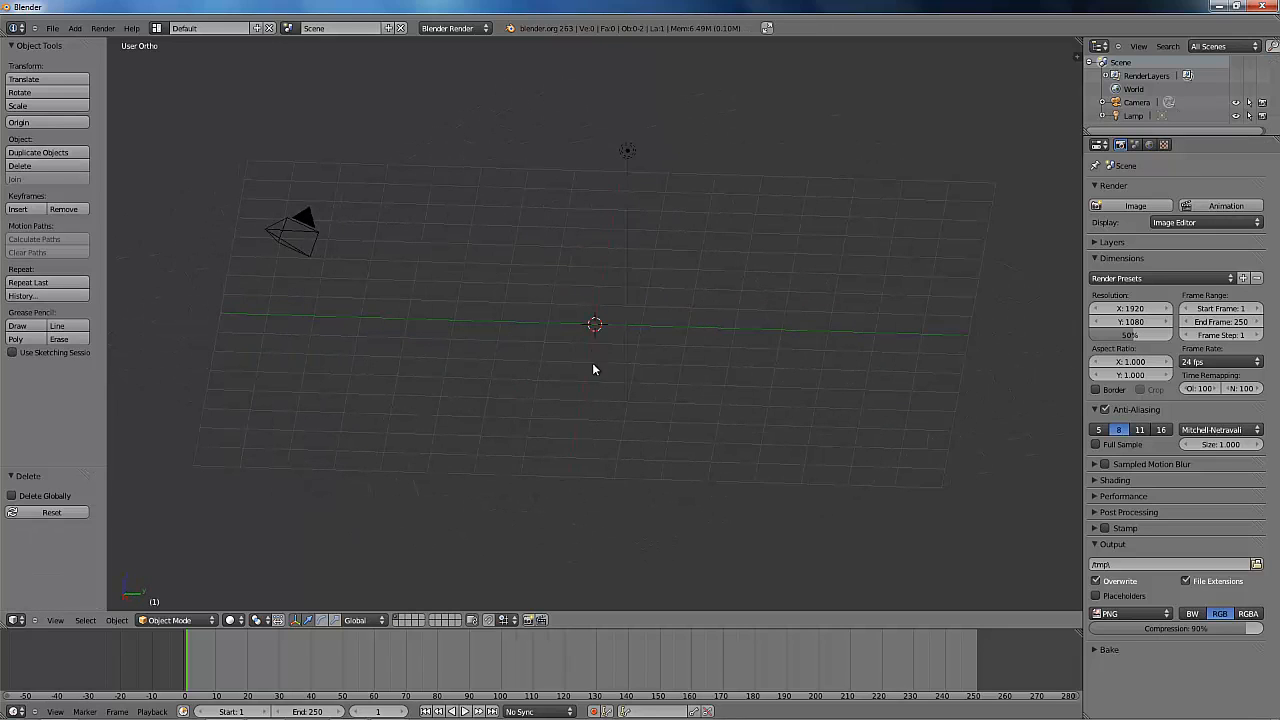
middle_drag(593, 369, 445, 329)
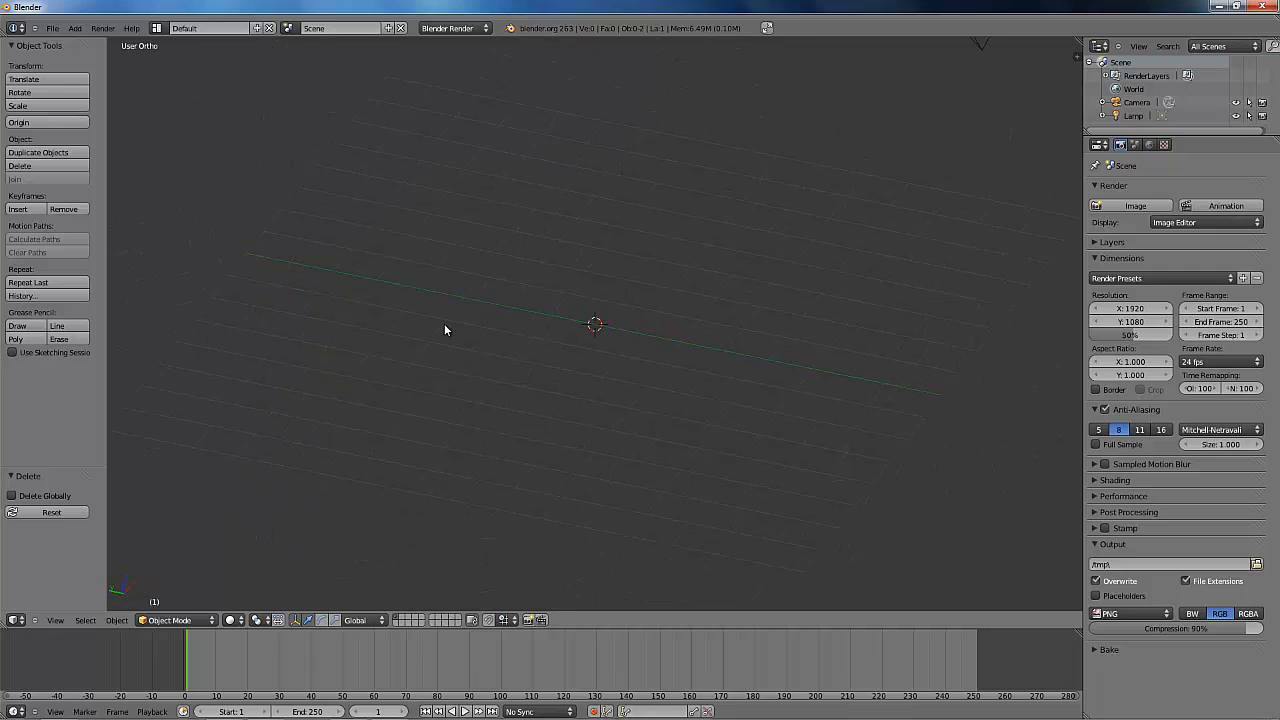
Switch to the front view and pan the empty scene vertically.
key(KP_1)
shift+scroll(629, 354, down, 6)
shift+scroll(629, 354, up, 11)
shift+scroll(629, 354, down, 6)
shift+scroll(628, 353, down, 1)
shift+scroll(628, 353, up, 4)
shift+scroll(629, 355, down, 5)
shift+scroll(629, 355, up, 7)
shift+scroll(628, 360, down, 7)
shift+scroll(628, 360, up, 4)
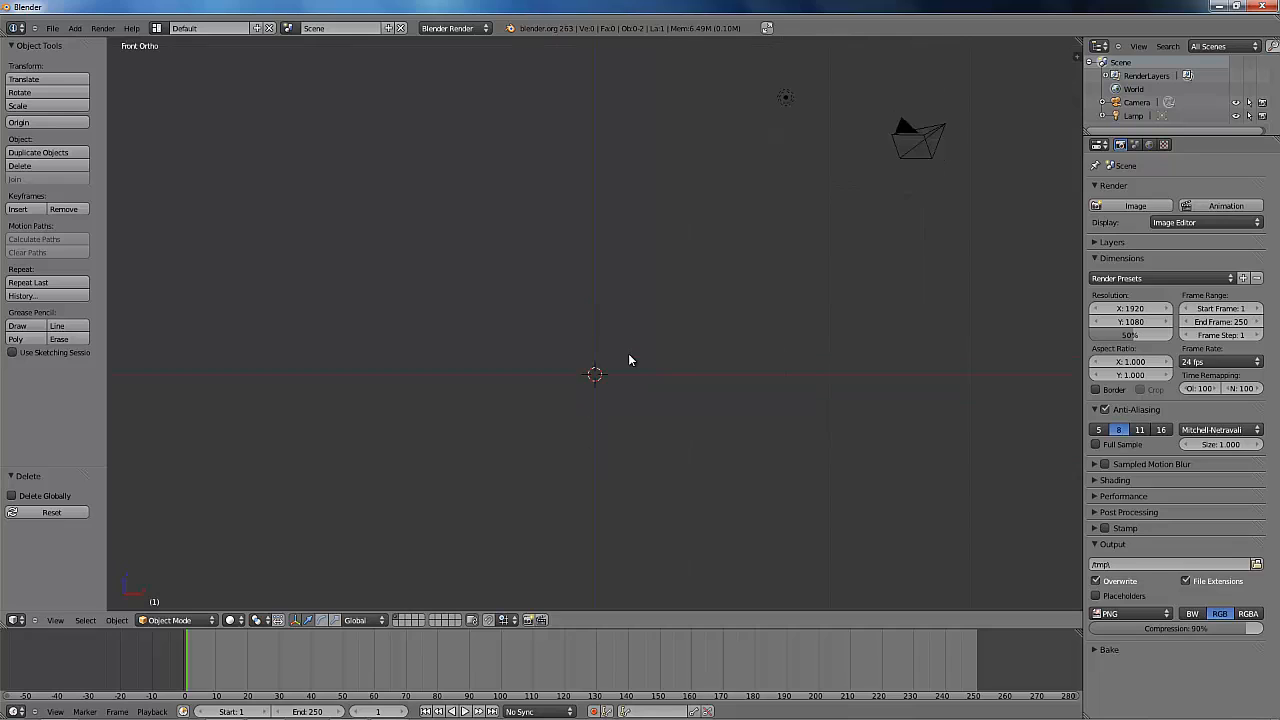
Pan the front view horizontally back and forth across the scene.
ctrl+scroll(628, 360, down, 2)
ctrl+scroll(620, 380, up, 8)
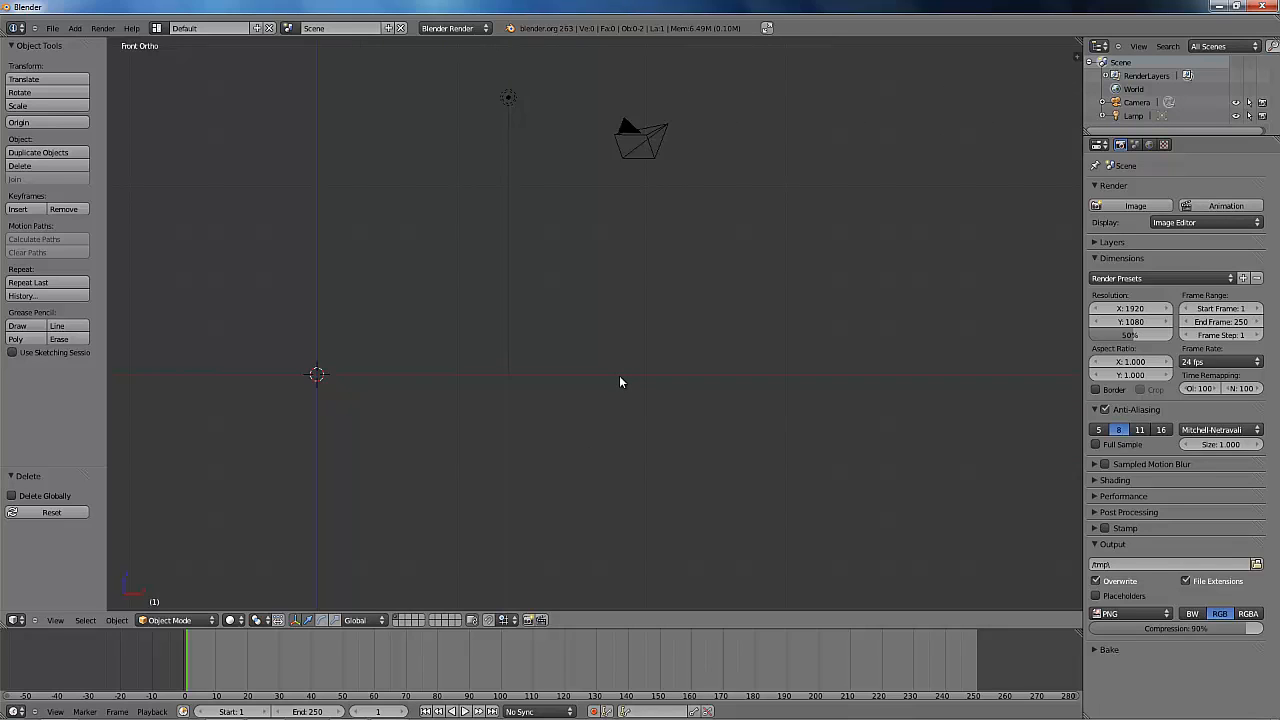
ctrl+scroll(619, 381, down, 12)
ctrl+scroll(619, 381, up, 5)
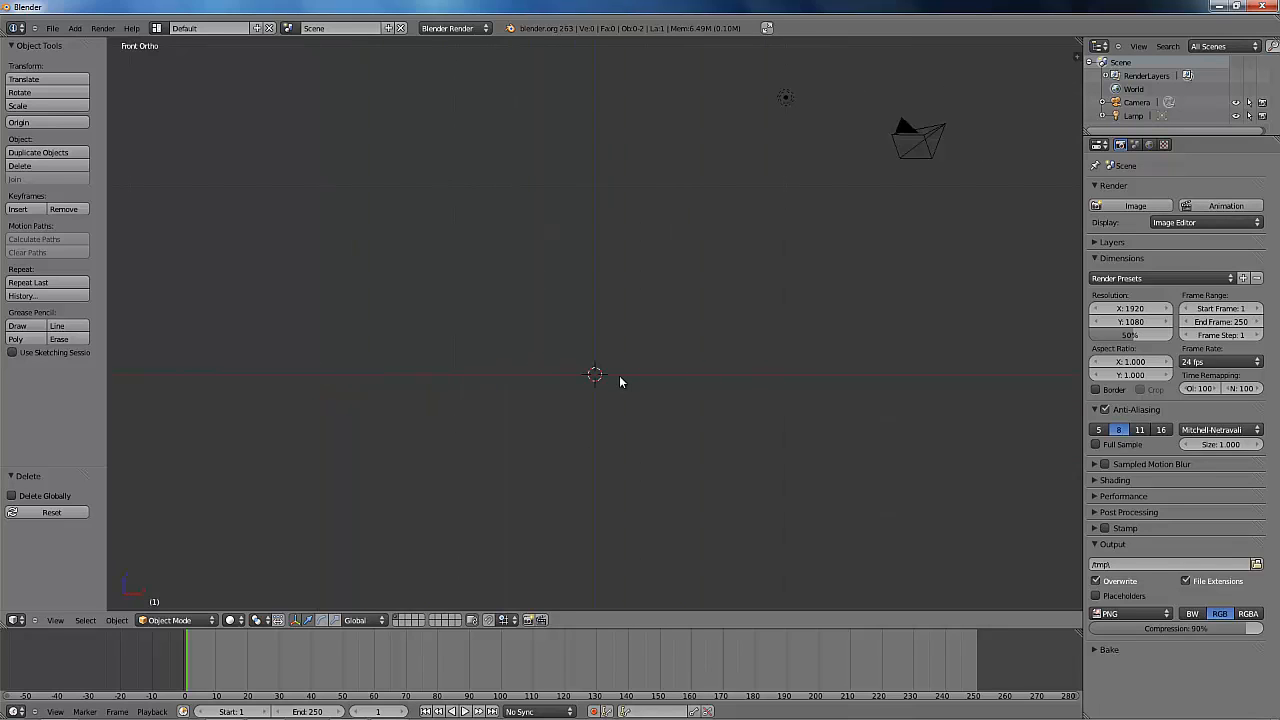
ctrl+scroll(620, 377, down, 1)
ctrl+scroll(620, 377, up, 2)
ctrl+scroll(620, 377, down, 2)
ctrl+scroll(620, 377, up, 1)
Add a UV sphere mesh at the 3D cursor in the empty scene.
shift+scroll(605, 350, down, 2)
middle_drag(670, 313, 477, 274)
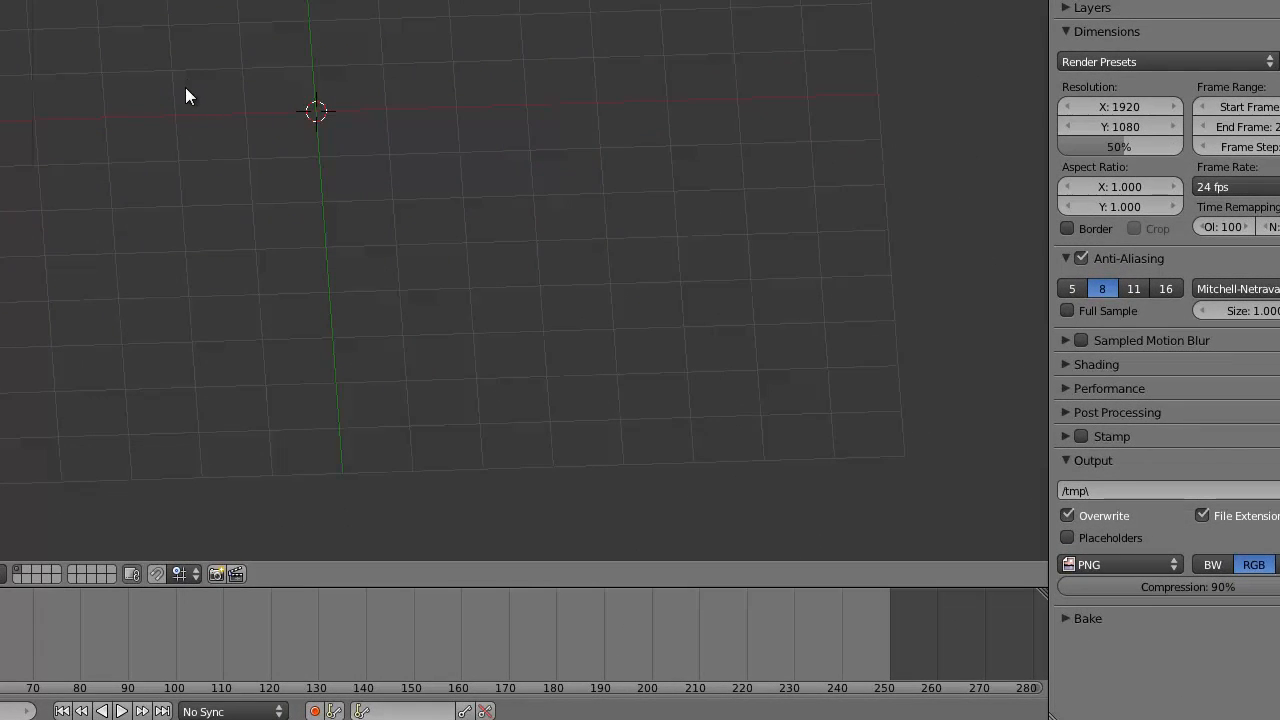
key(shift+a)
mouse_move(300, 159)
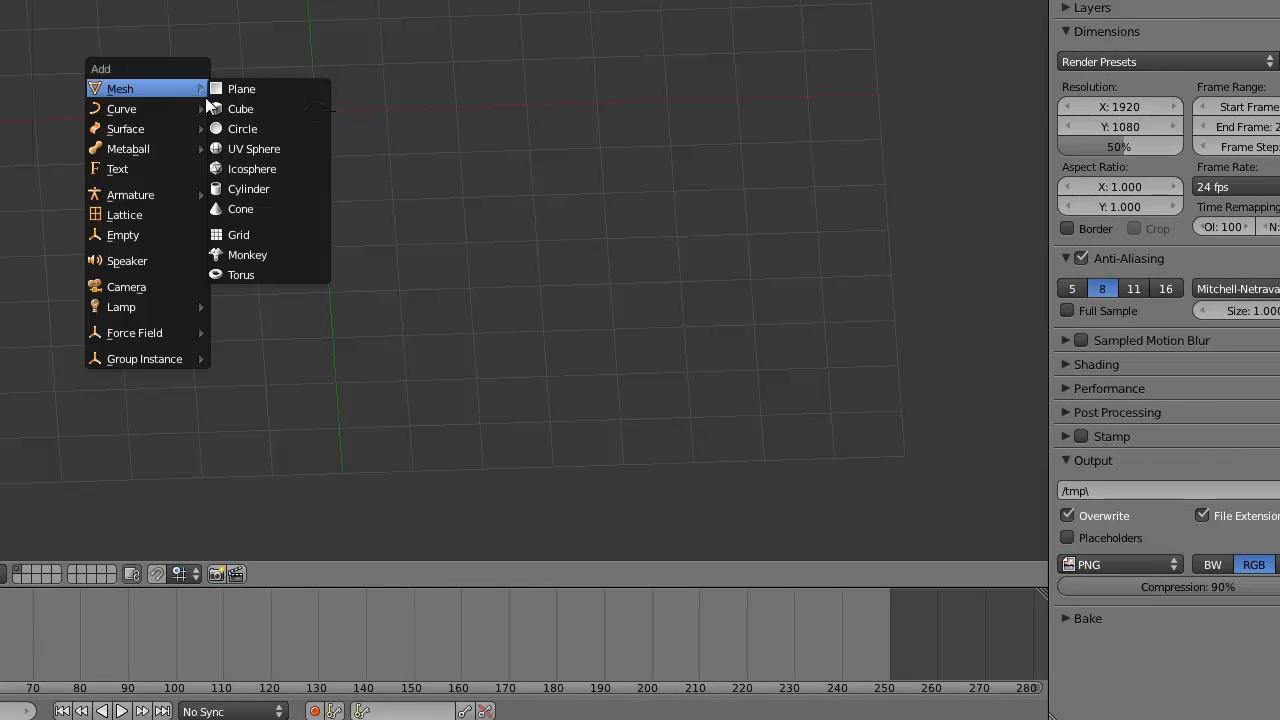
click(265, 149)
middle_drag(303, 158, 480, 143)
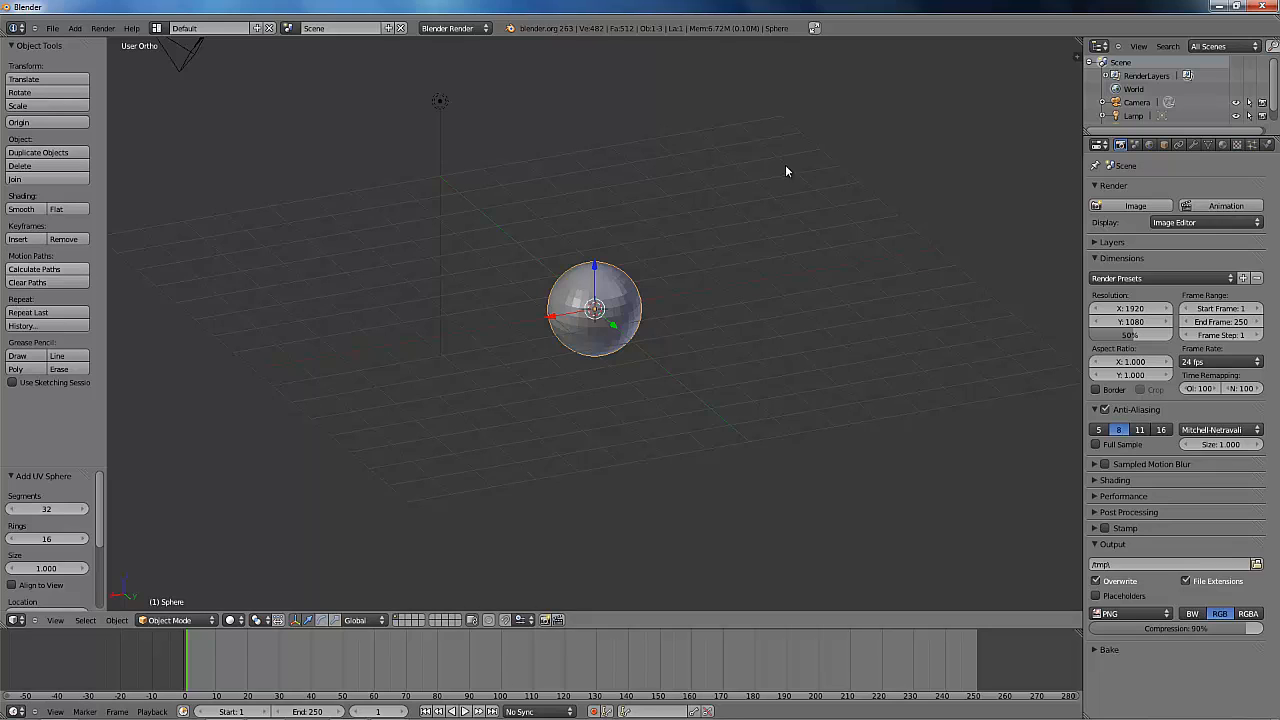
middle_drag(233, 311, 455, 329)
Render a still image of the sphere from the camera view, and return to the user view.
key(KP_0)
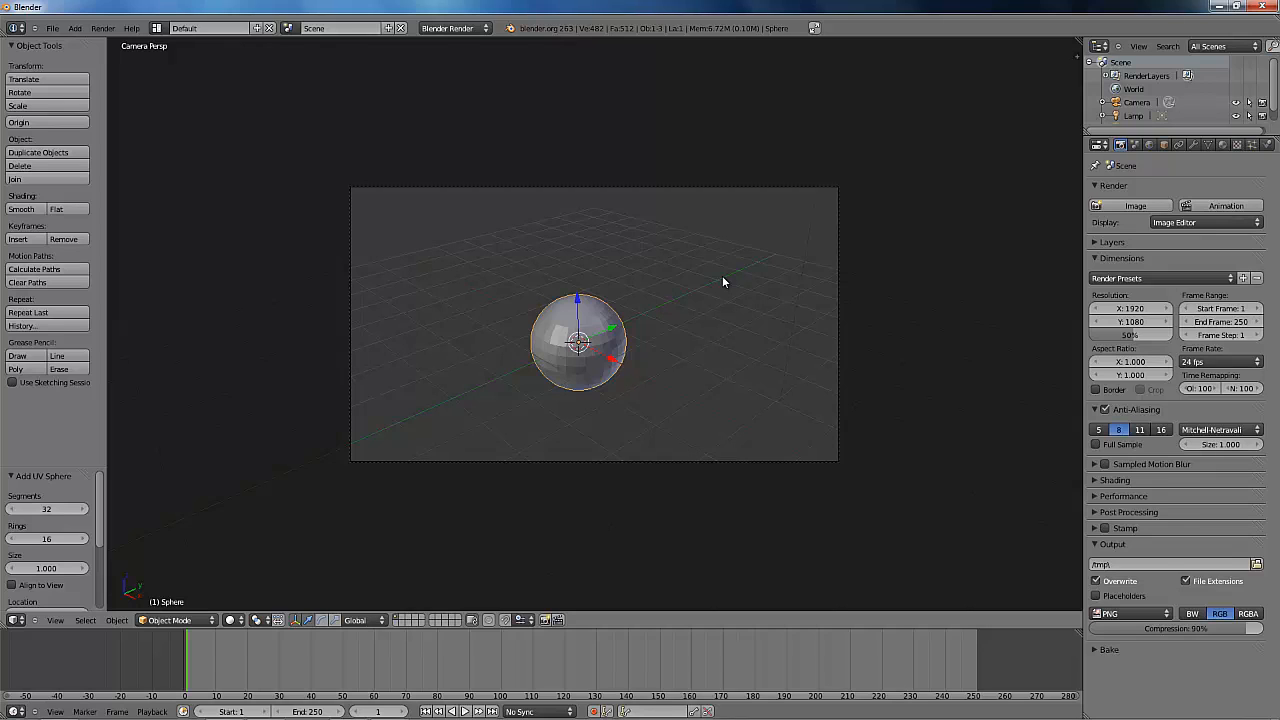
key(F12)
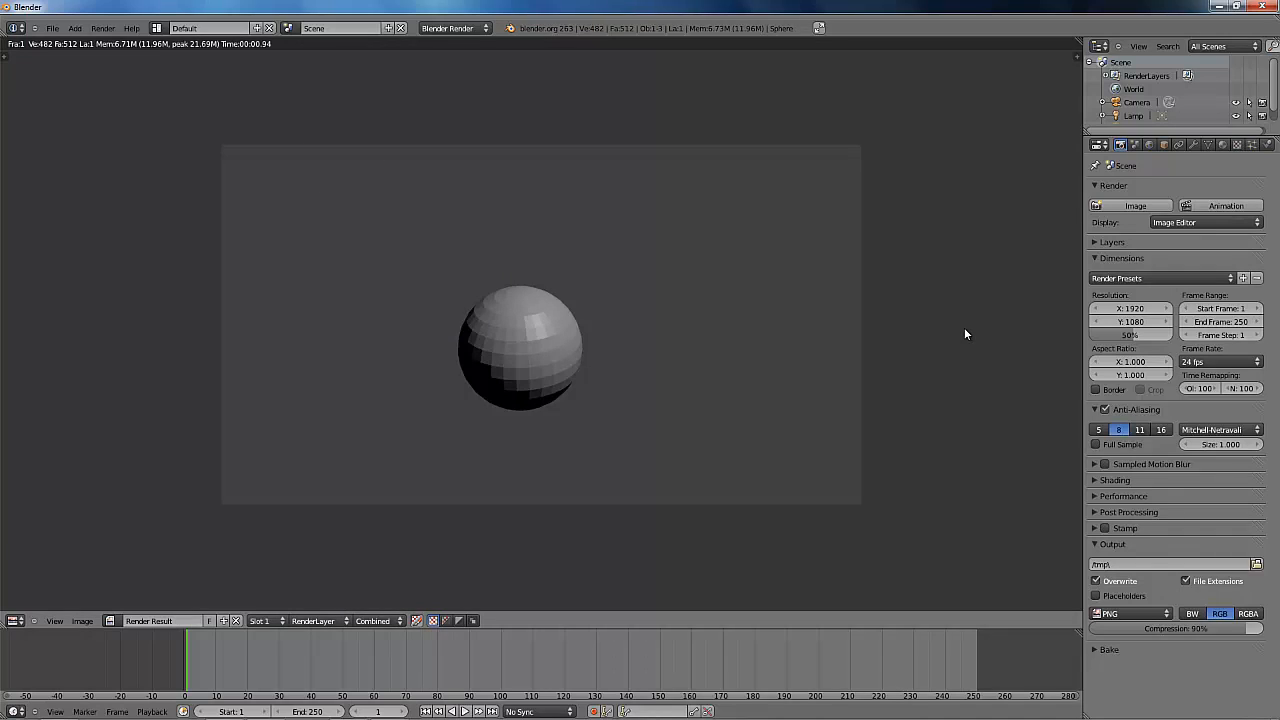
key(Escape)
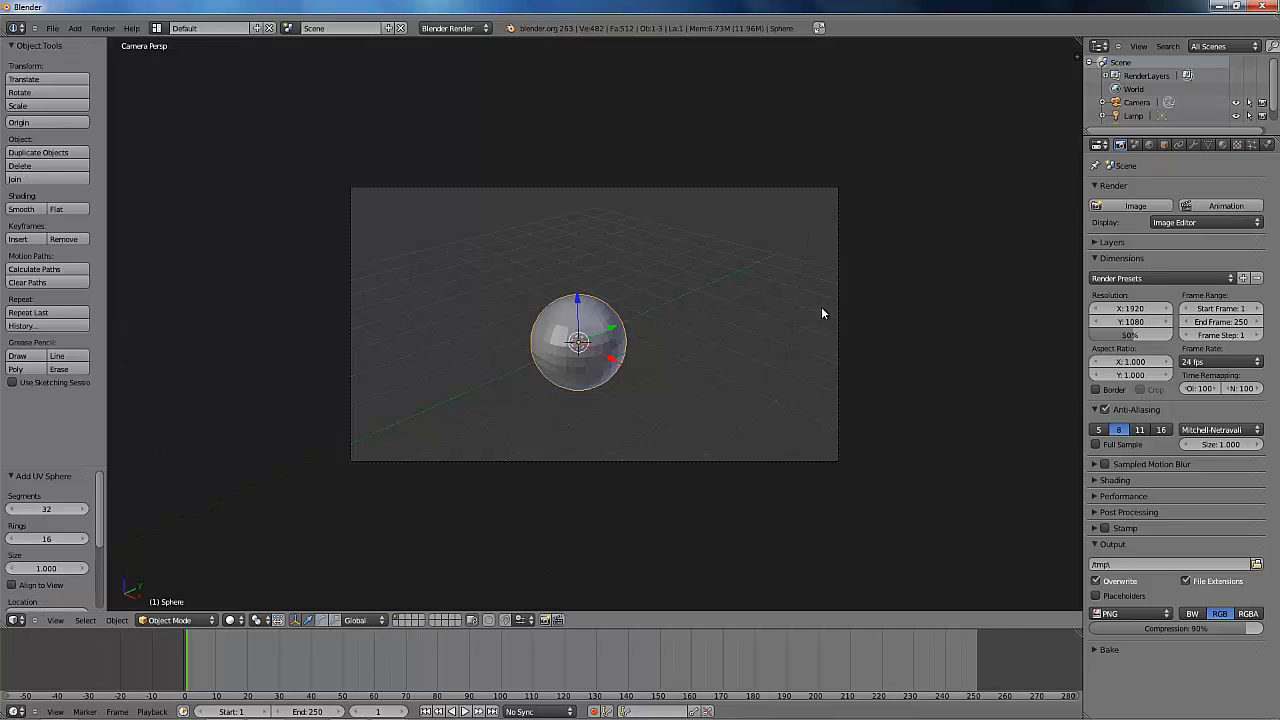
key(KP_0)
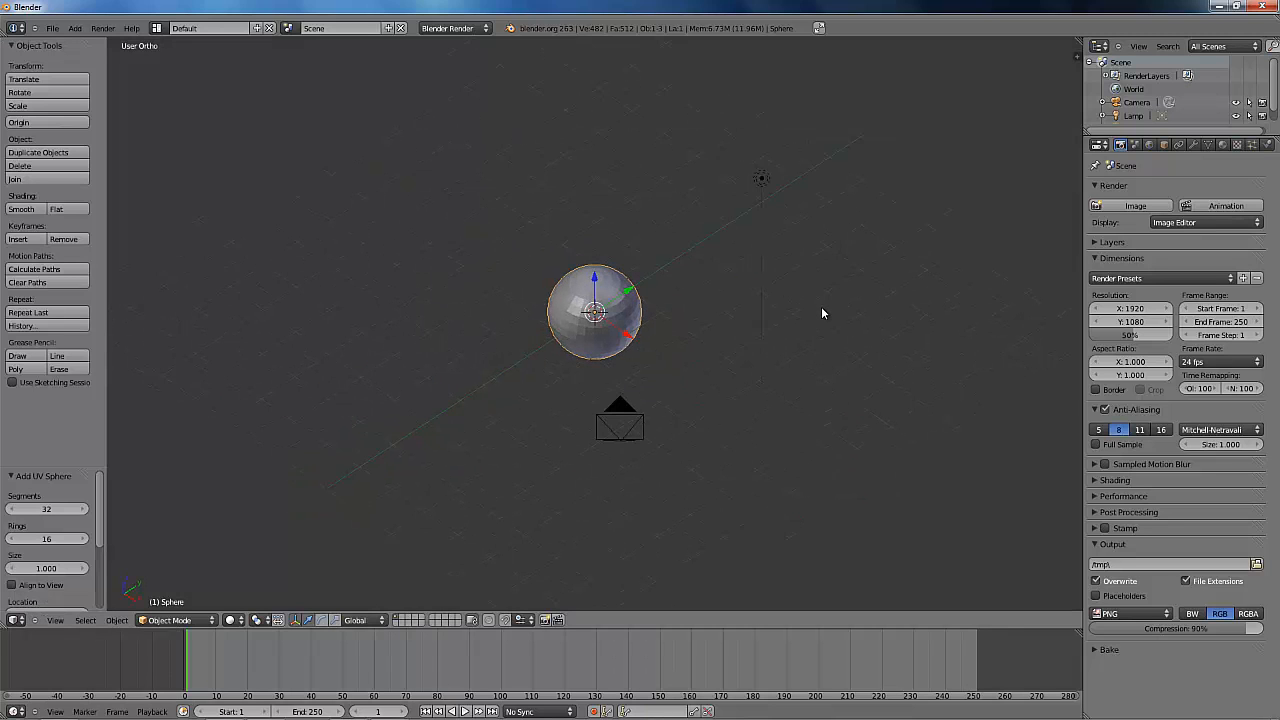
mouse_move(821, 306)
middle_down()
mouse_move(669, 325)
mouse_move(509, 299)
mouse_move(828, 308)
middle_up()
scroll(828, 308, up, 4)
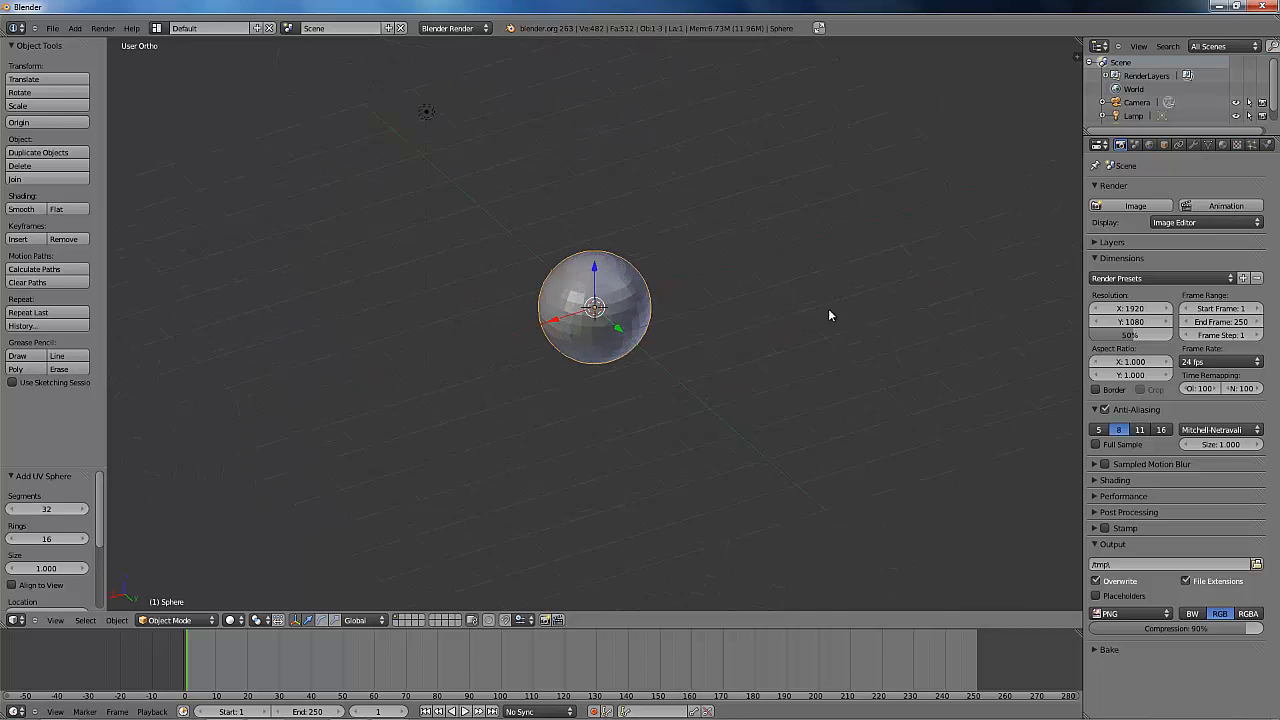
Try scaling the sphere uniformly and along the Z, X and Y axes, and undo the scaling.
scroll(828, 308, down, 5)
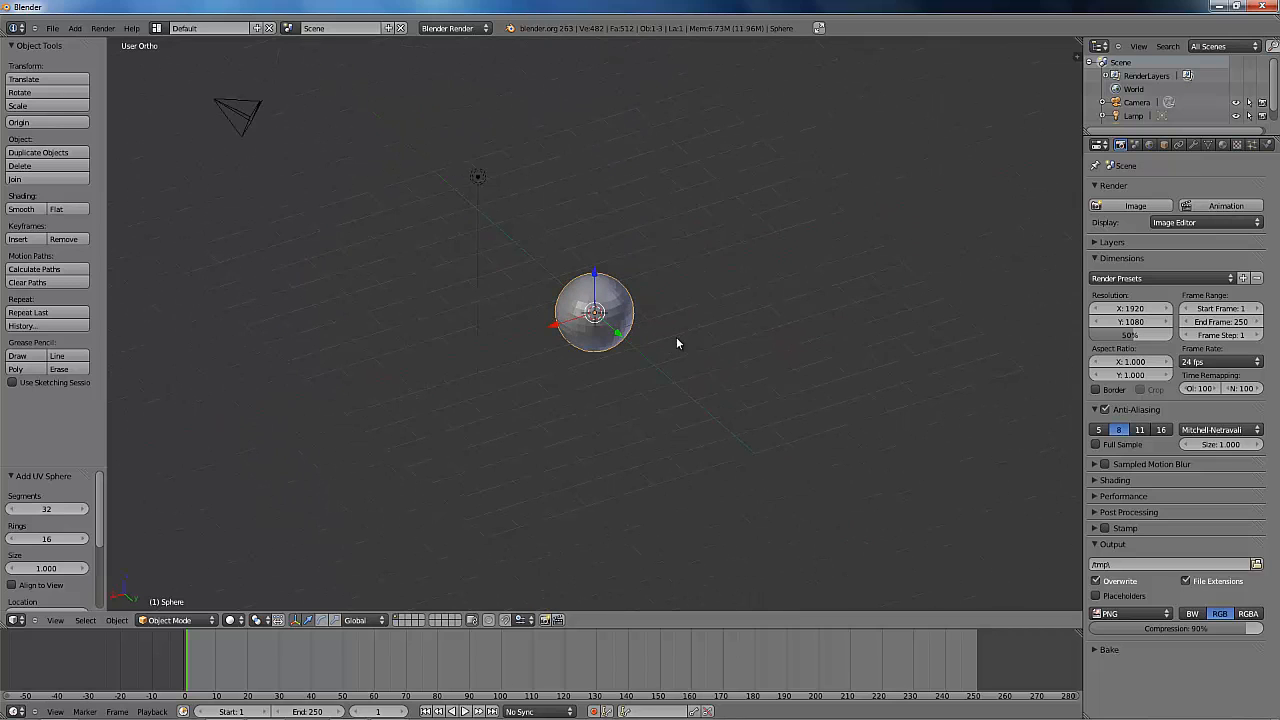
key(s)
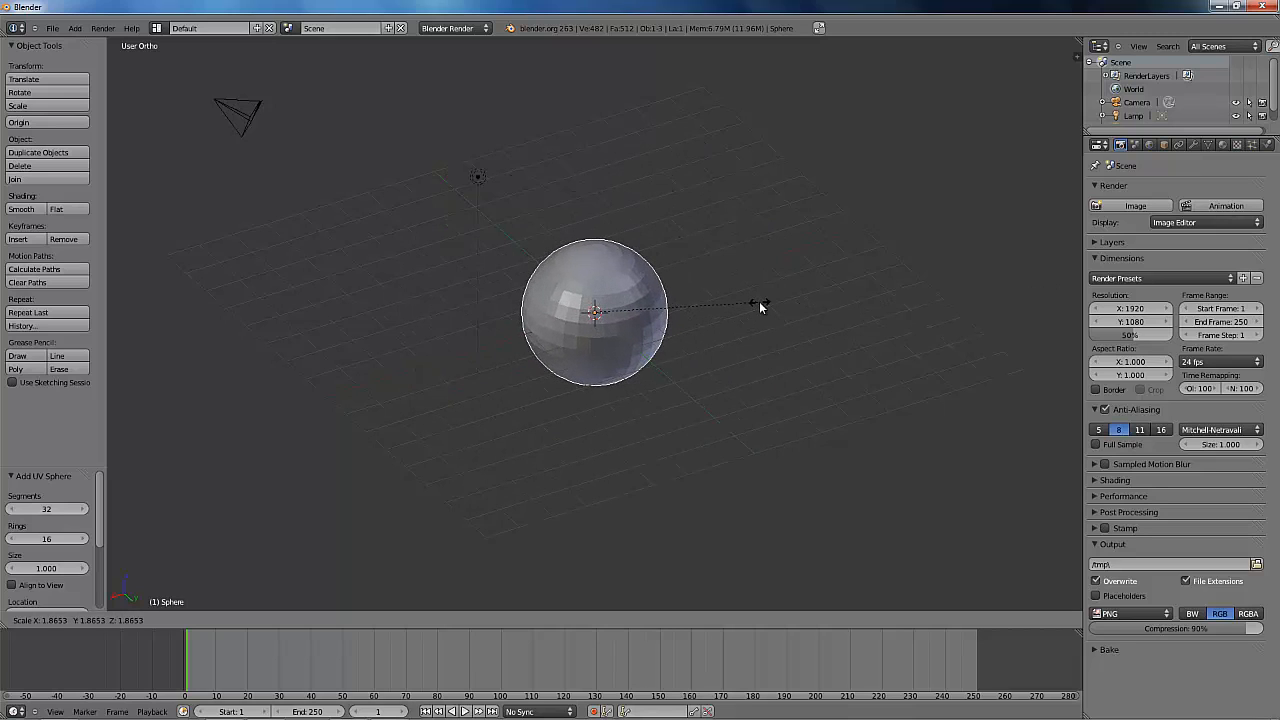
key(z)
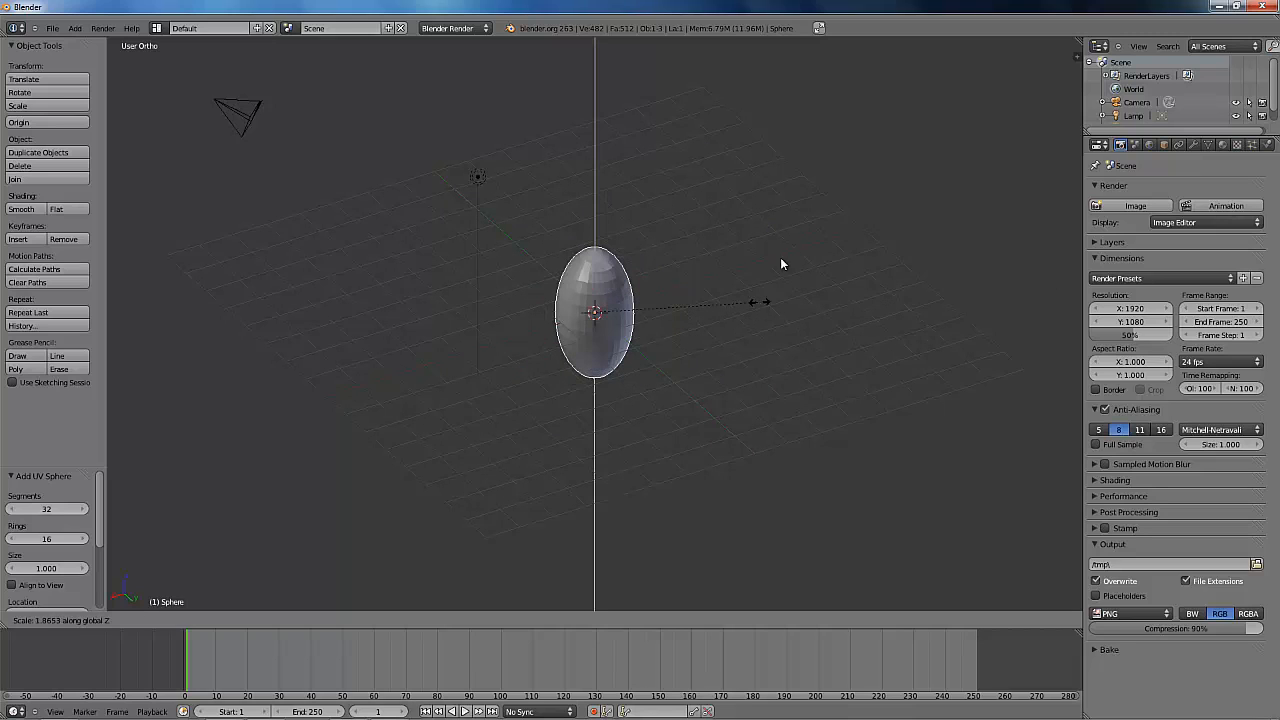
key(x)
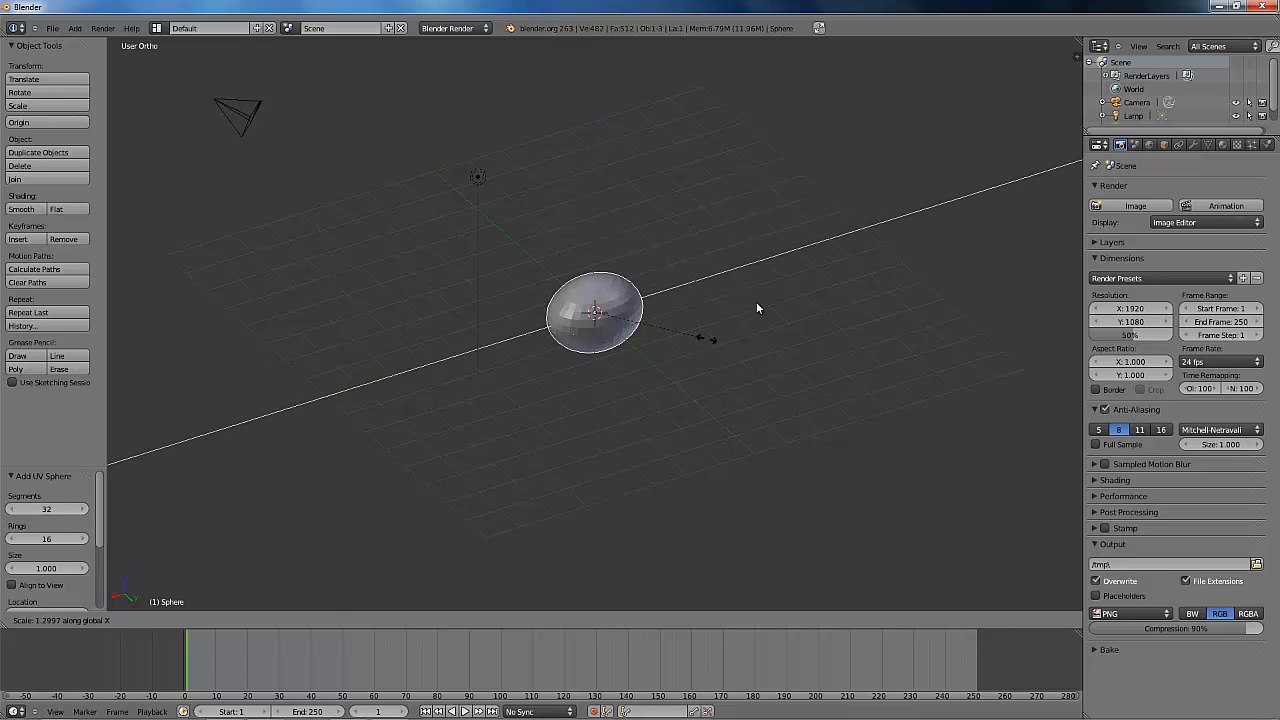
key(y)
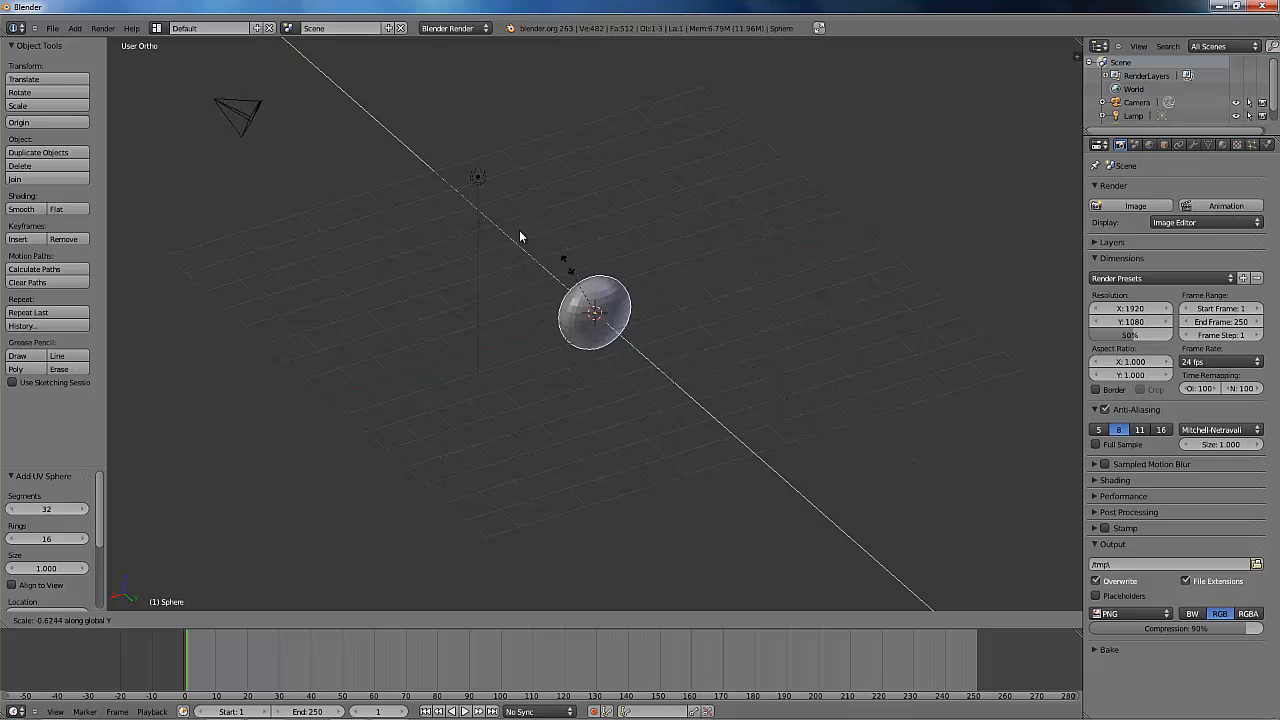
click(868, 388)
key(ctrl+z)
Try moving the sphere freely away from the scene center, and undo the move.
middle_drag(746, 404, 678, 289)
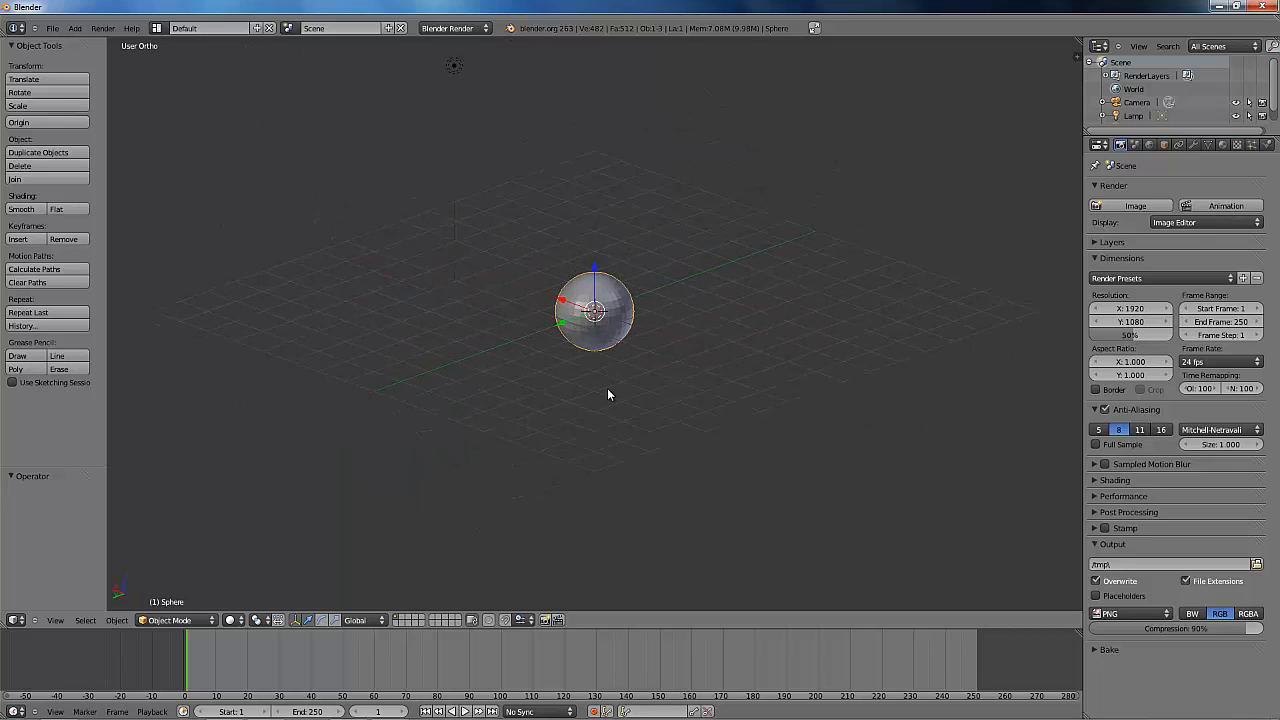
middle_drag(607, 388, 782, 418)
key(g)
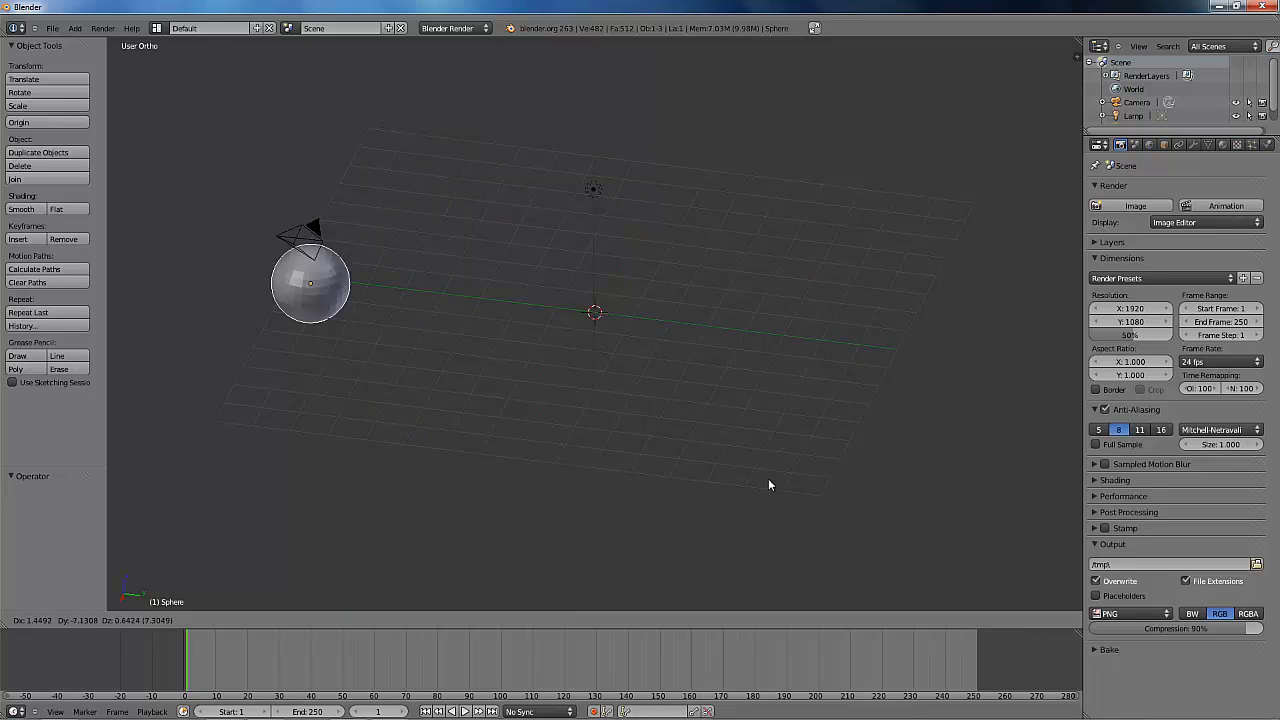
click(895, 247)
key(ctrl+z)
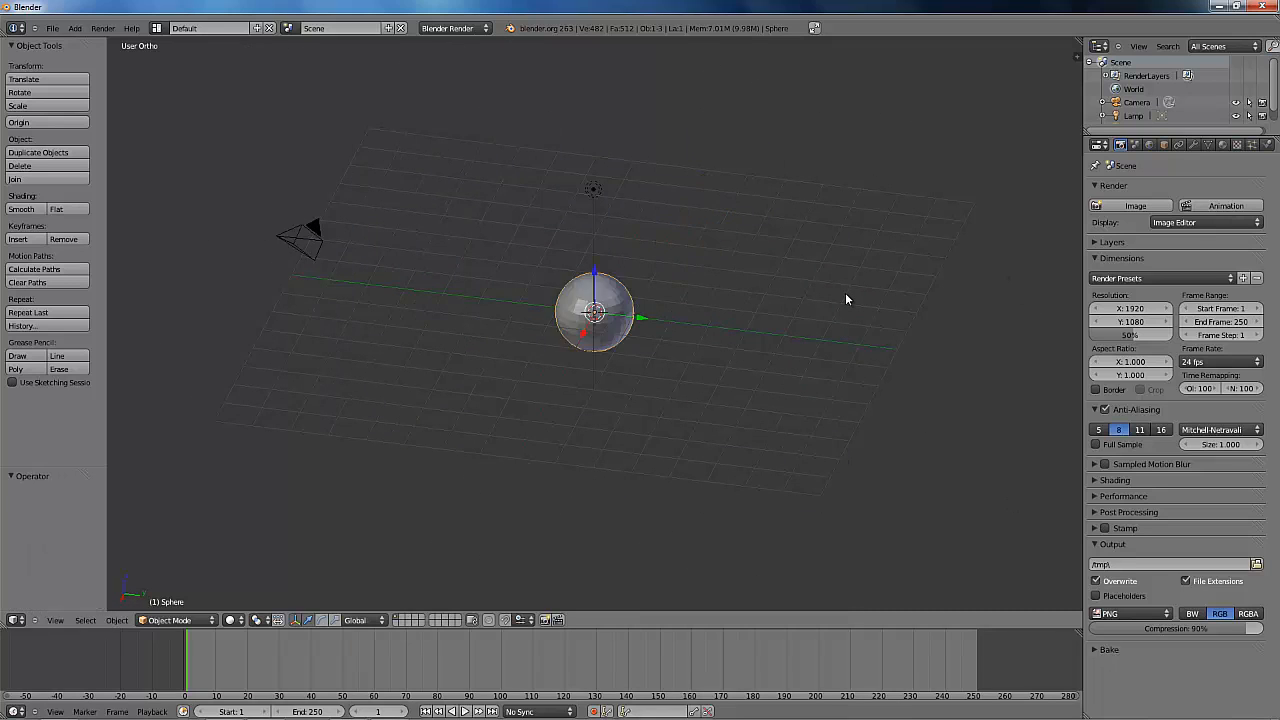
Try rotating the sphere freely and about the global Z, X and Y axes.
key(r)
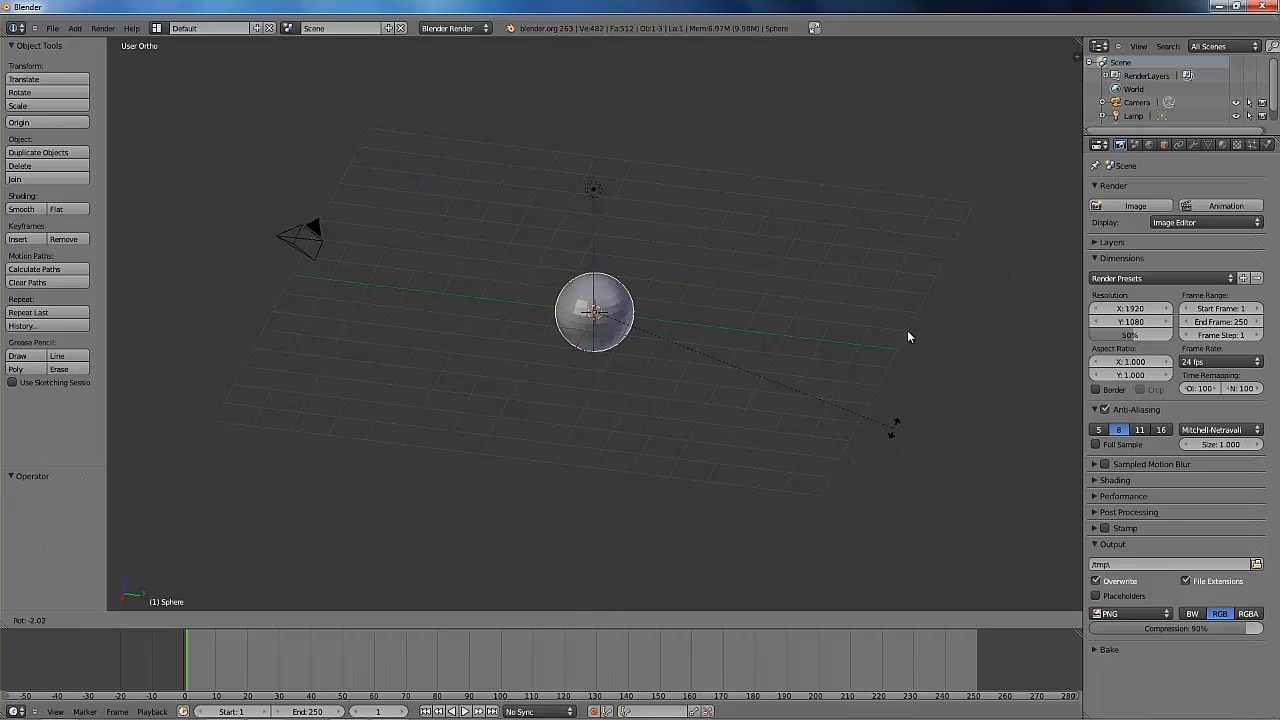
key(z)
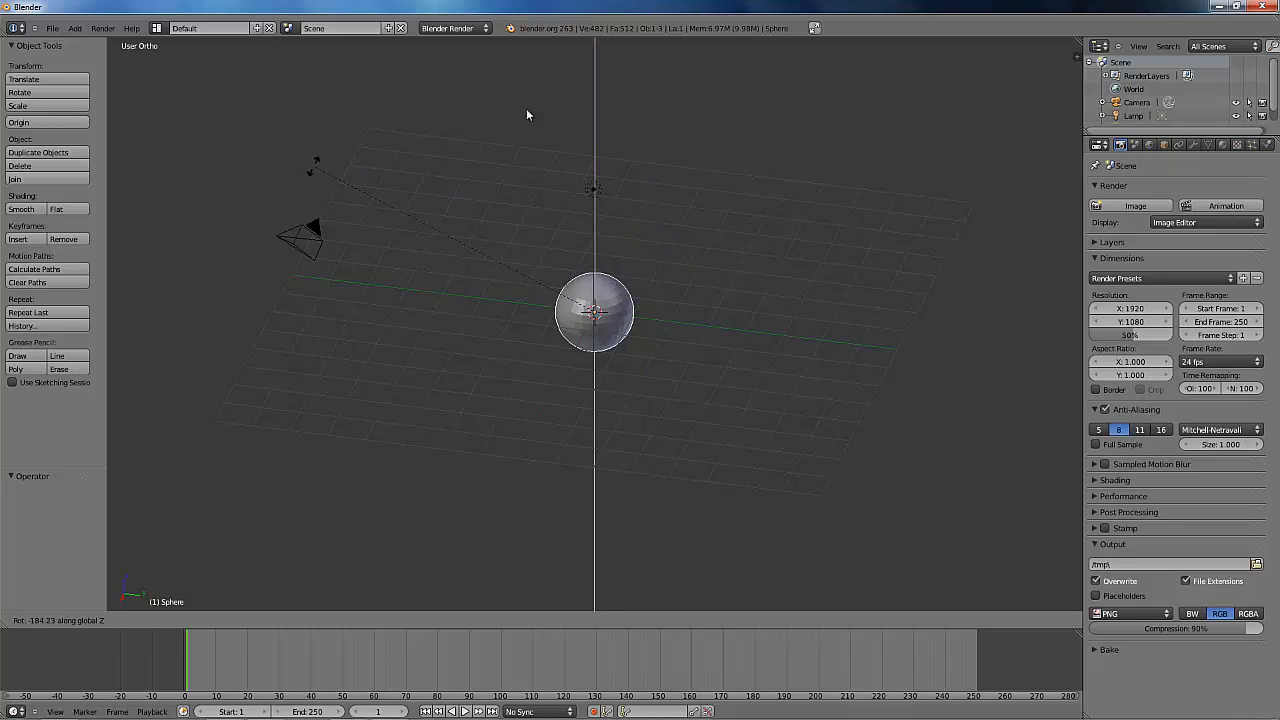
key(x)
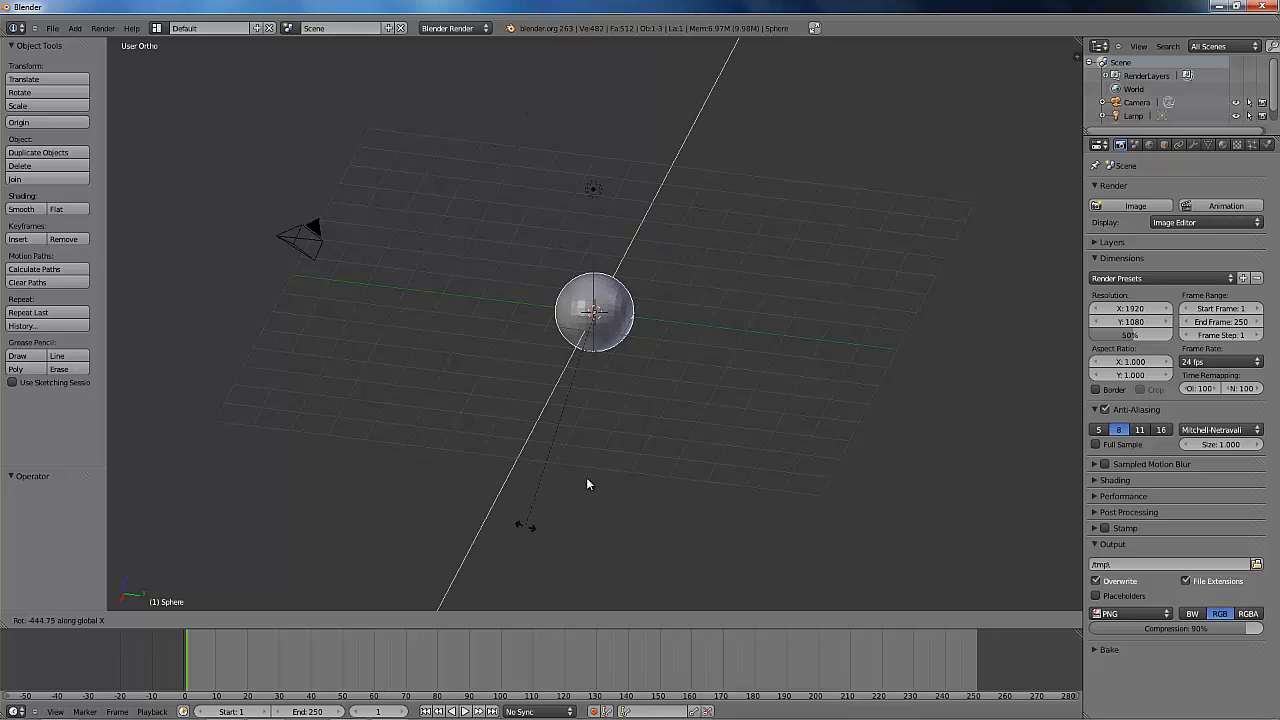
key(y)
click(647, 552)
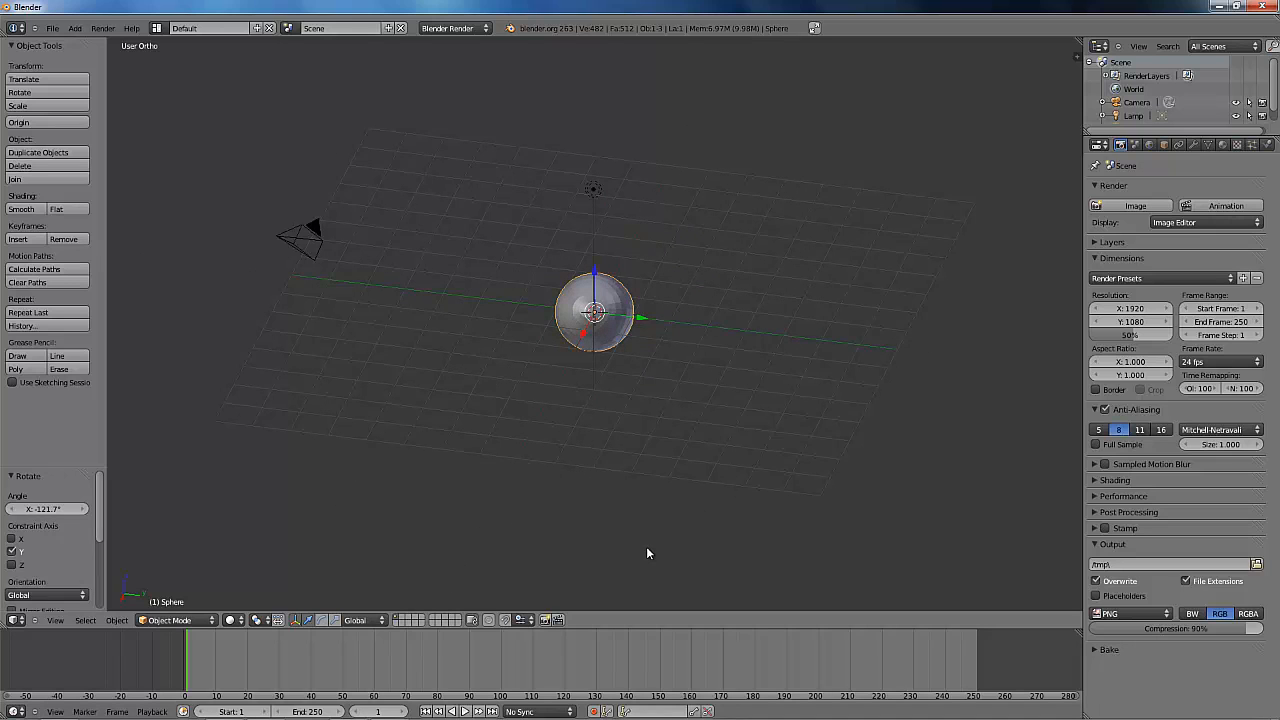
middle_drag(877, 423, 1014, 217)
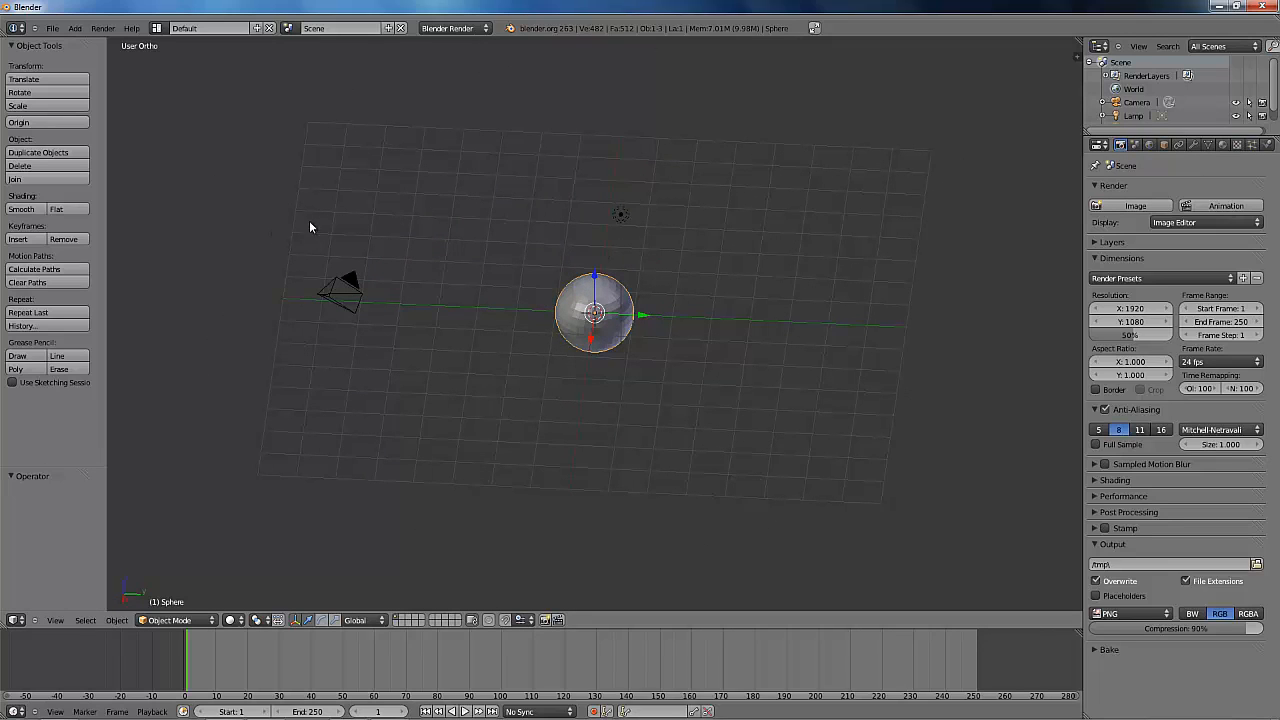
Select the camera, the sphere and the lamp in turn, ending with the sphere selected.
right_click(335, 290)
mouse_move(486, 349)
middle_down()
mouse_move(600, 335)
mouse_move(614, 186)
middle_up()
right_click(610, 320)
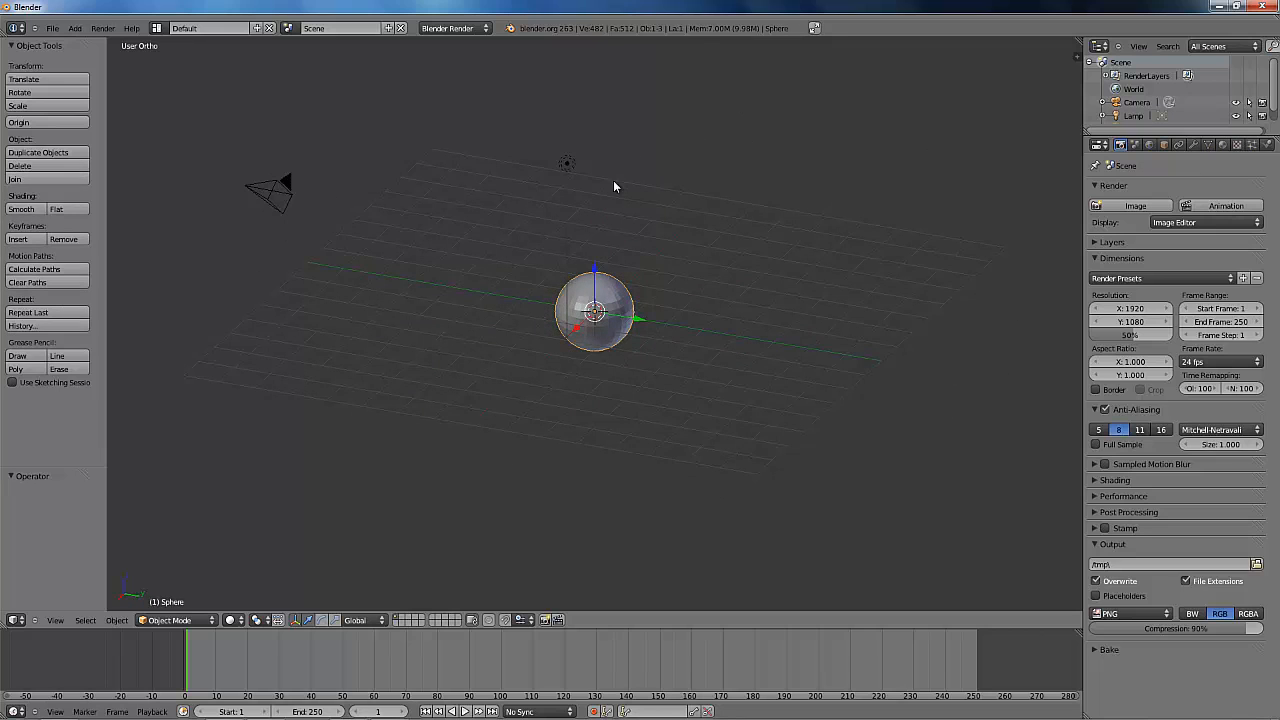
right_click(565, 165)
right_click(615, 305)
middle_drag(841, 355, 760, 320)
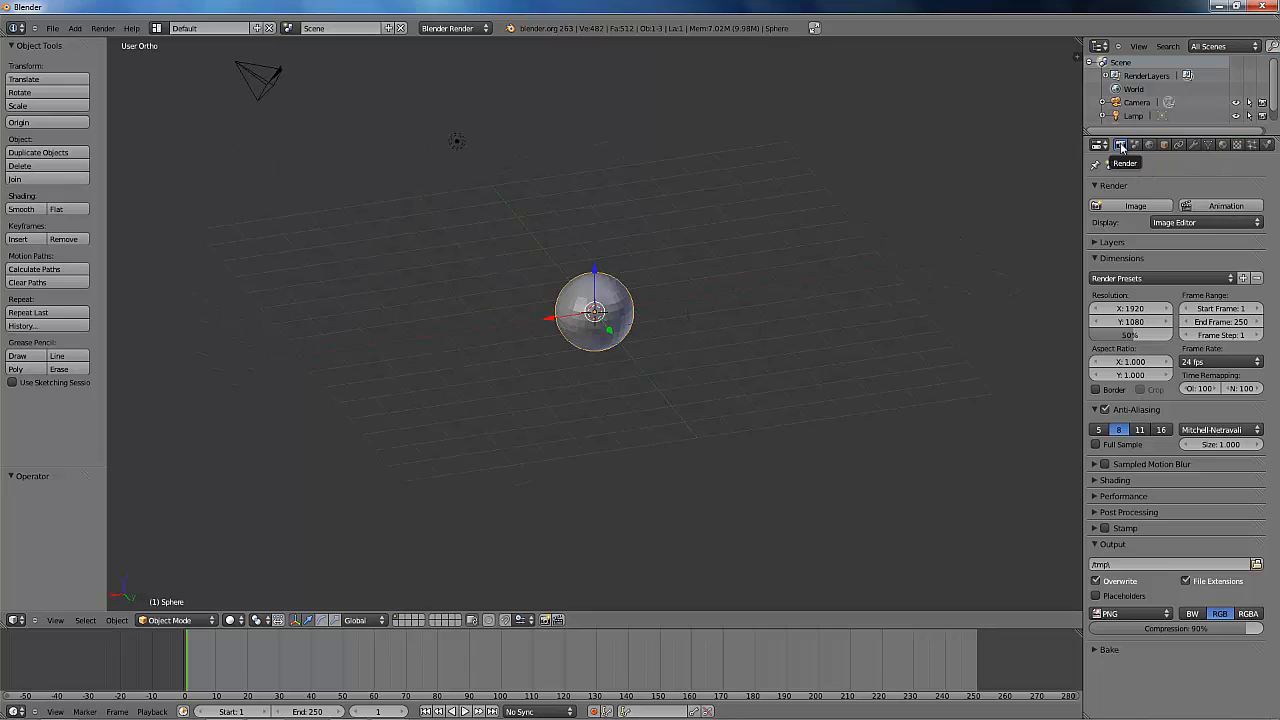
Review the Scene, World, Object, Constraints, Modifiers, Object Data and Material properties with the sphere selected.
click(1135, 145)
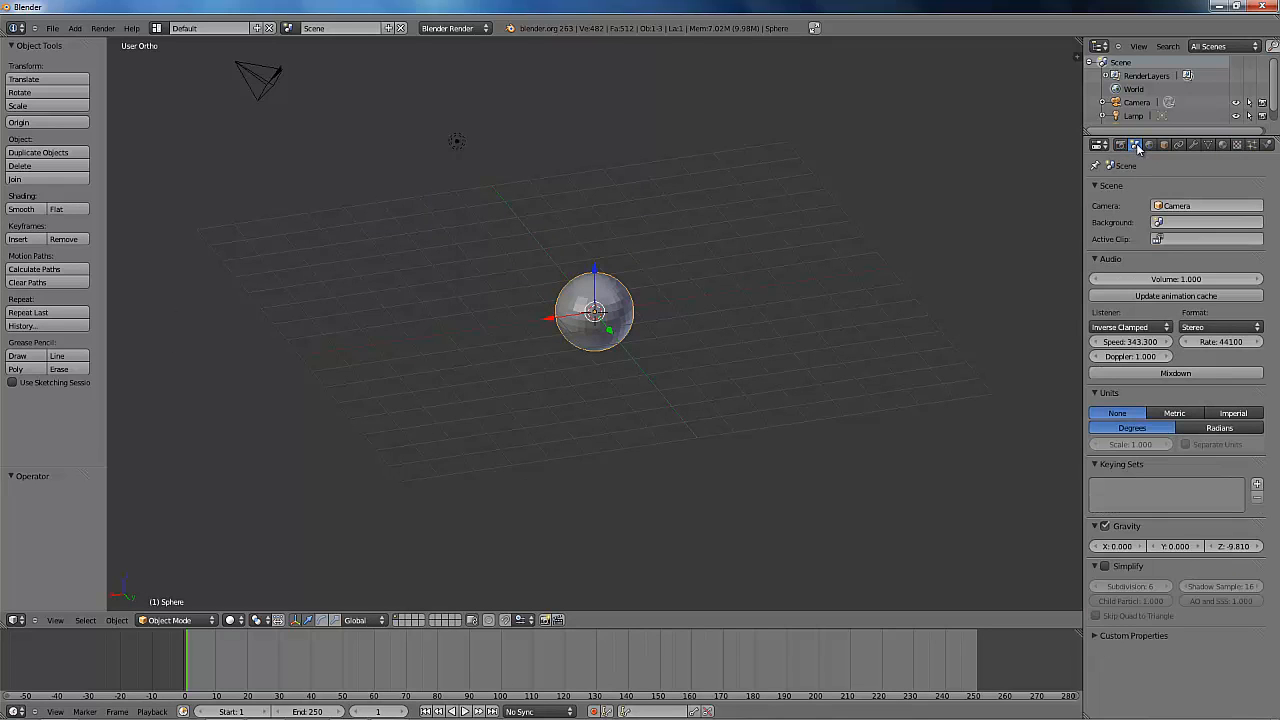
click(1150, 145)
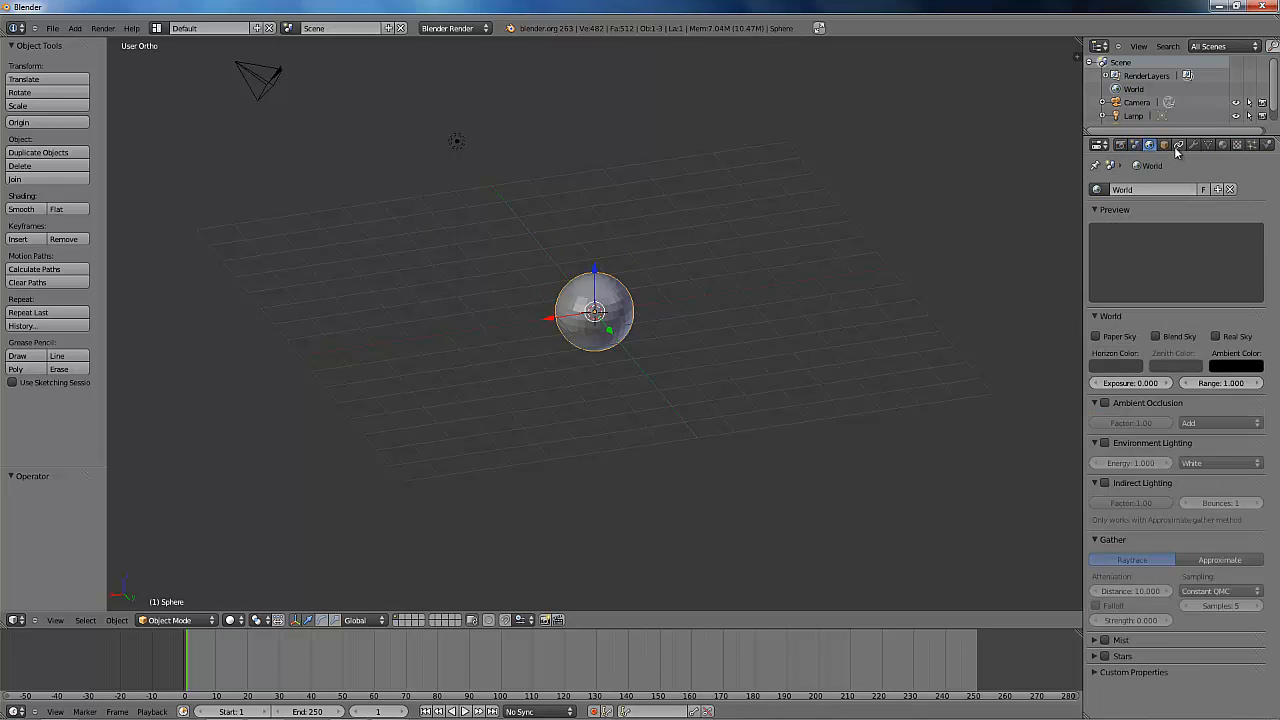
click(1164, 145)
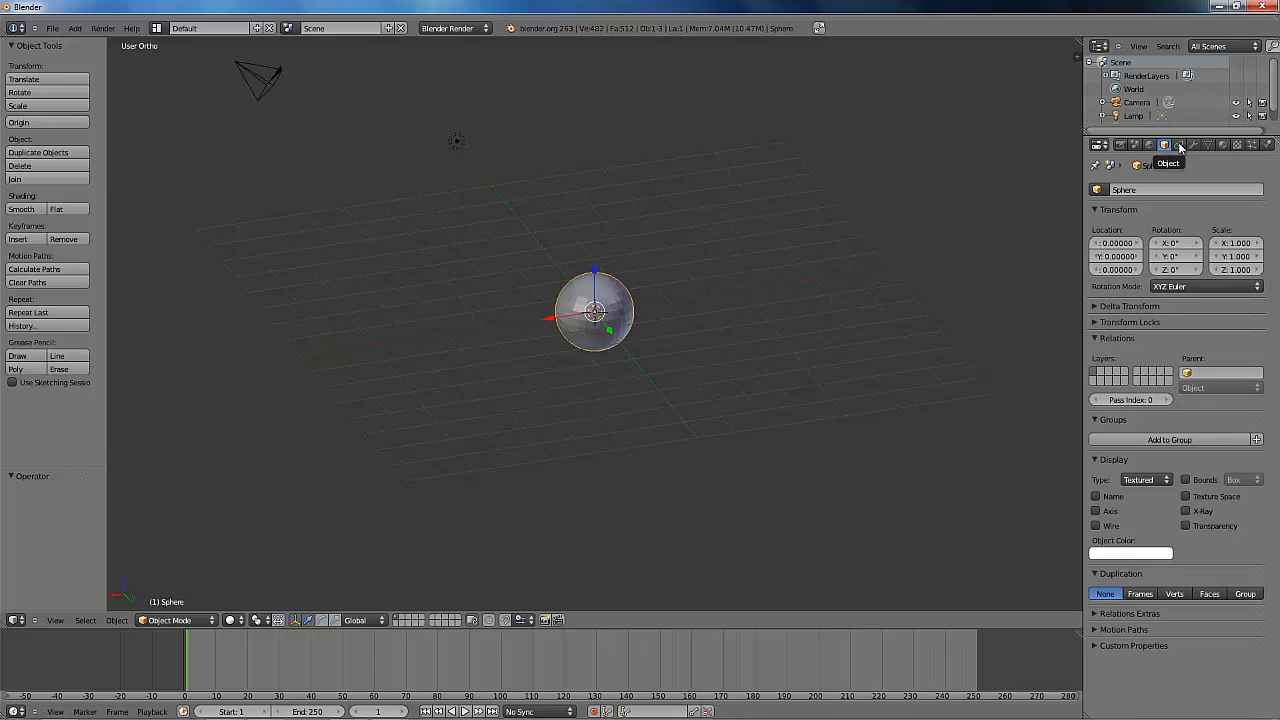
click(1178, 145)
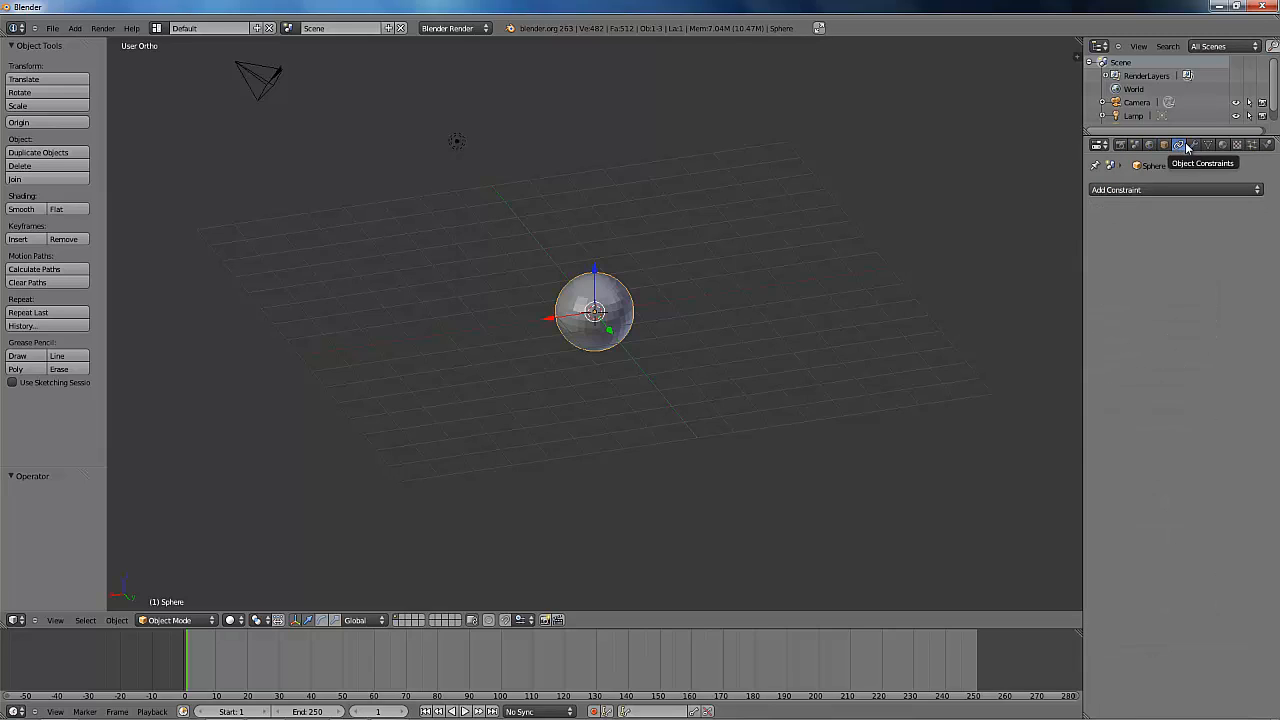
click(1193, 145)
click(1209, 146)
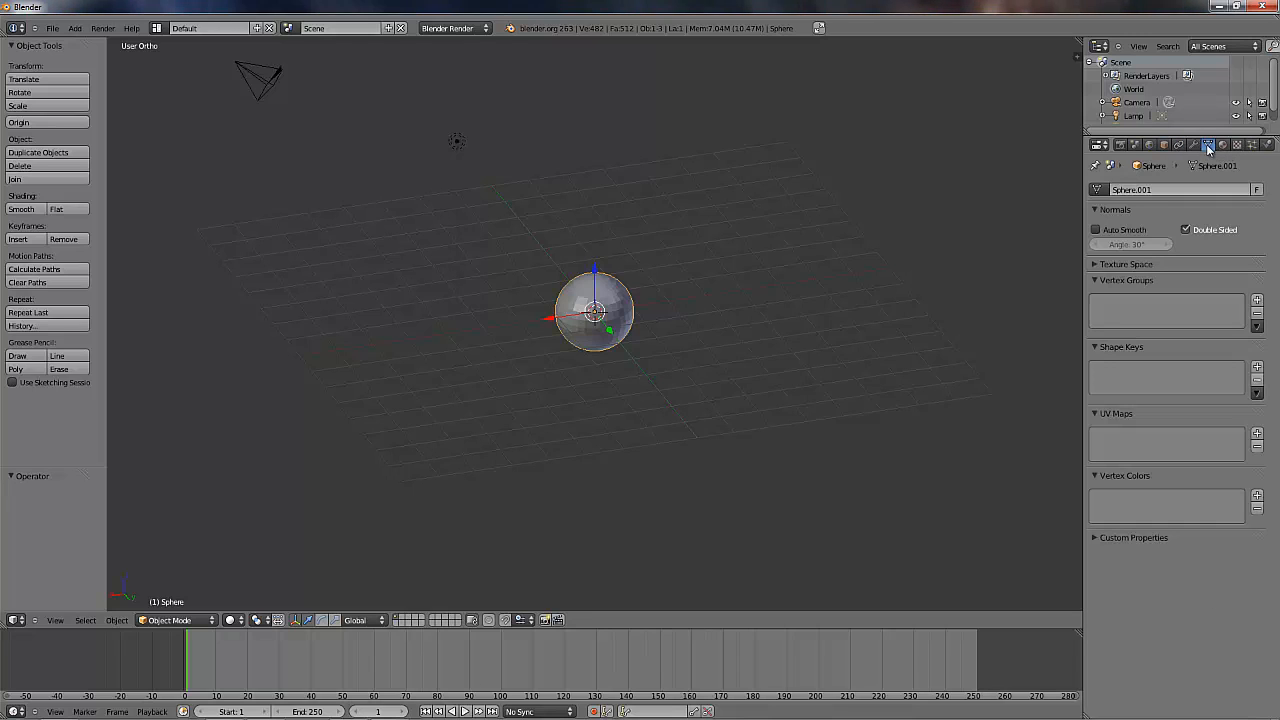
click(1223, 146)
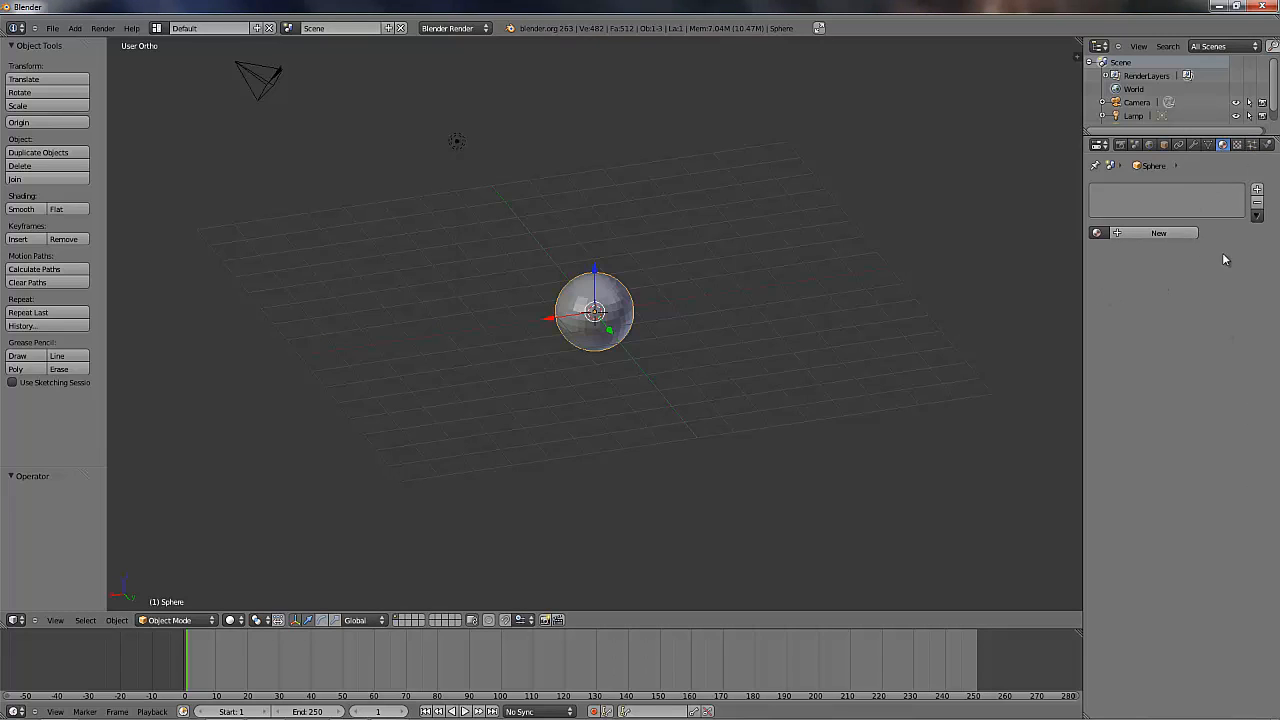
Inspect the sphere up close and from several angles, and show the Texture properties.
middle_drag(538, 96, 614, 356)
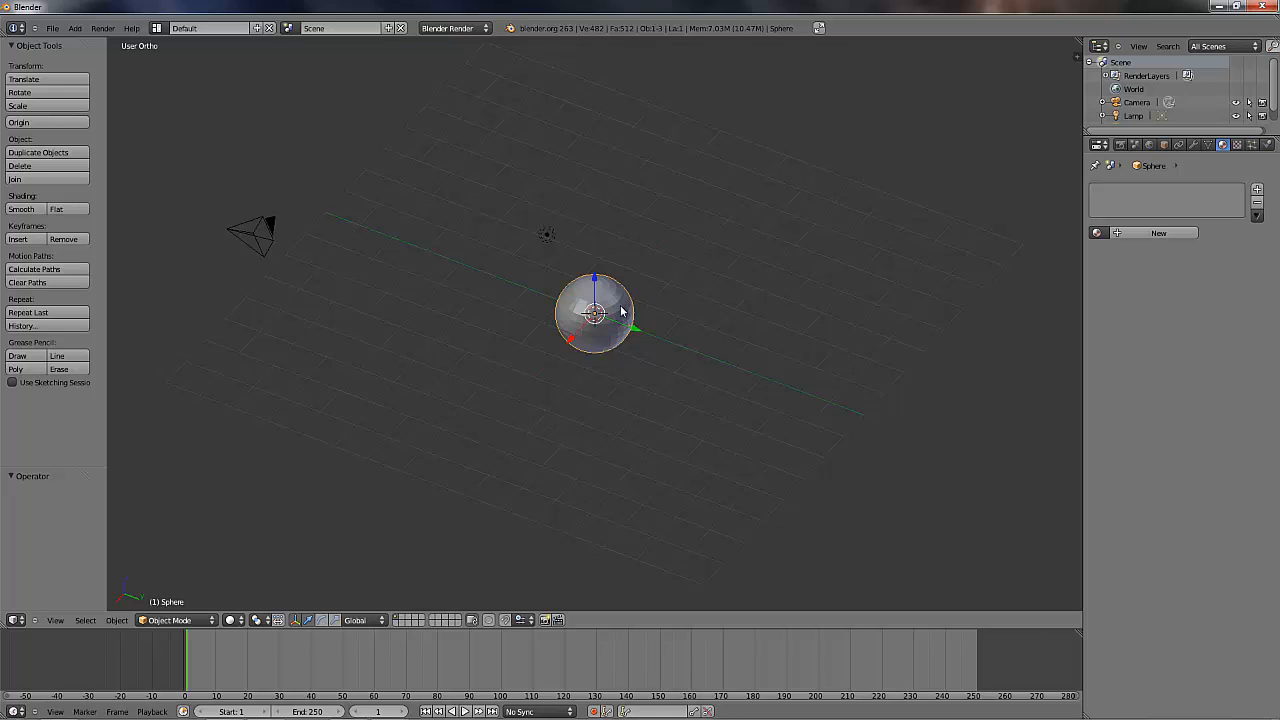
scroll(660, 294, up, 7)
scroll(714, 291, down, 7)
middle_drag(715, 292, 260, 215)
scroll(260, 215, down, 1)
click(1237, 145)
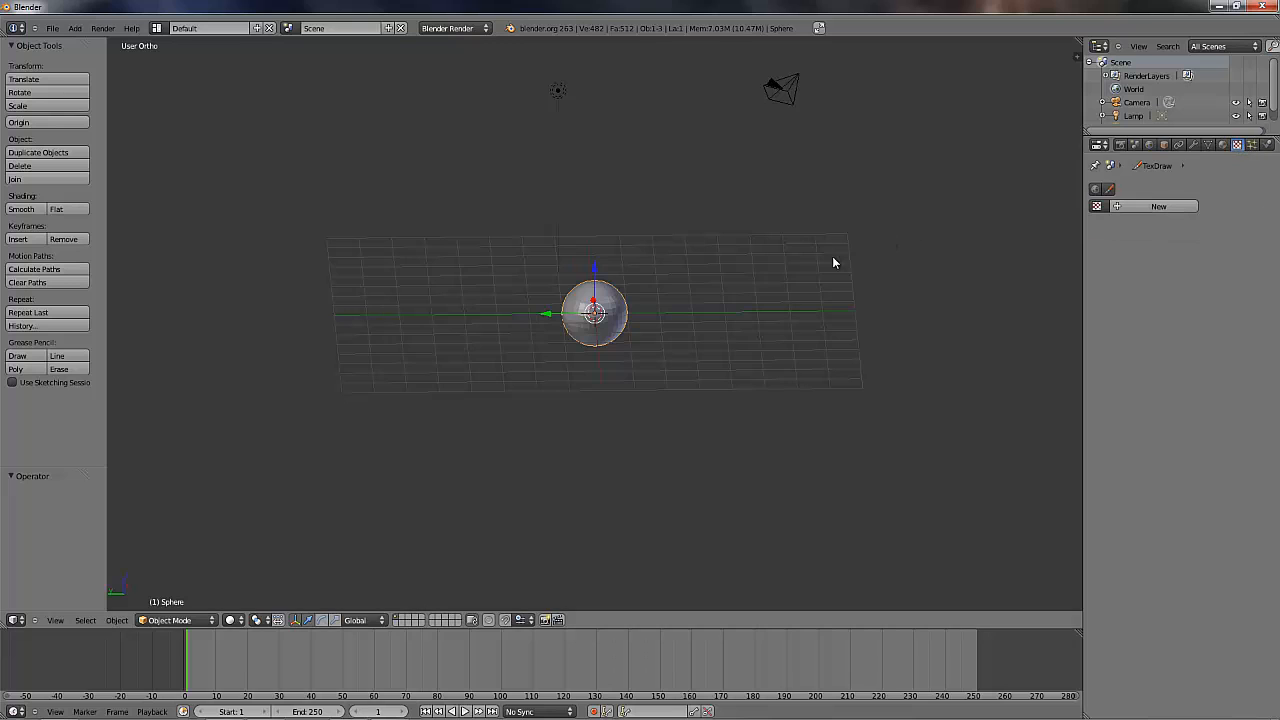
middle_drag(834, 263, 667, 236)
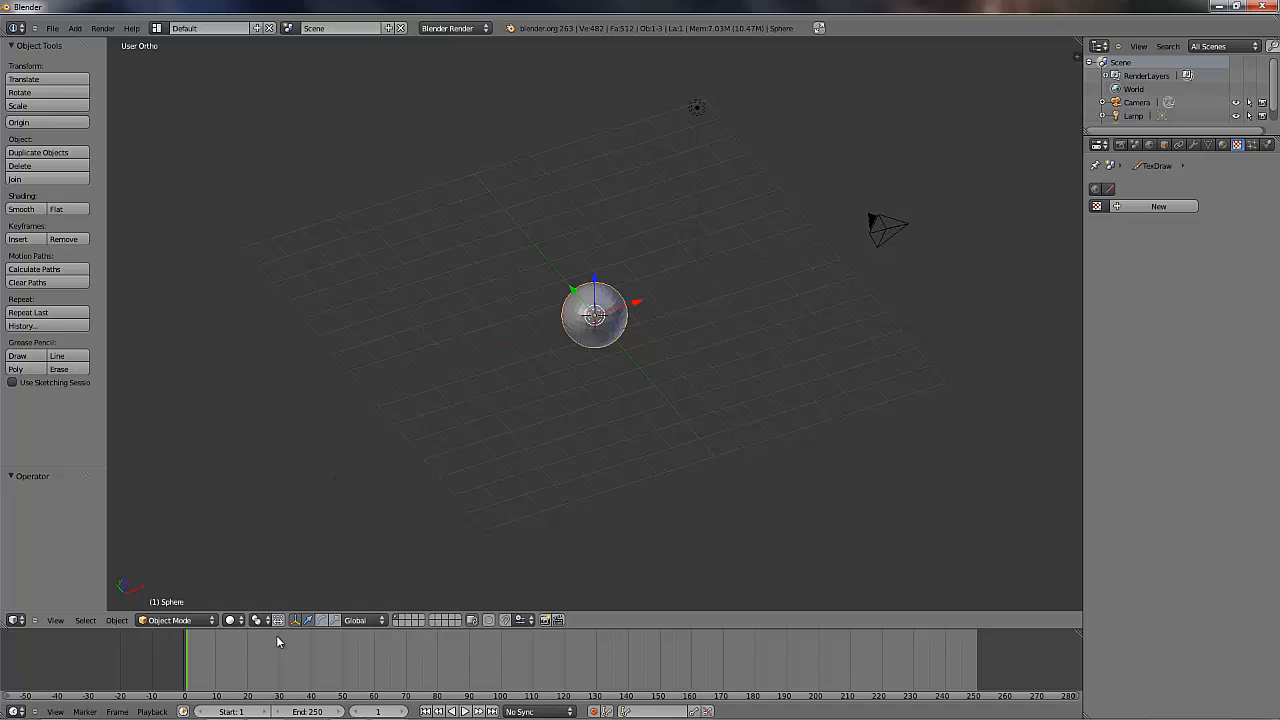
Set the timeline to frame 0 and render a still of the sphere with the lamp selected, and close the render.
drag(198, 663, 36, 677)
right_click(697, 107)
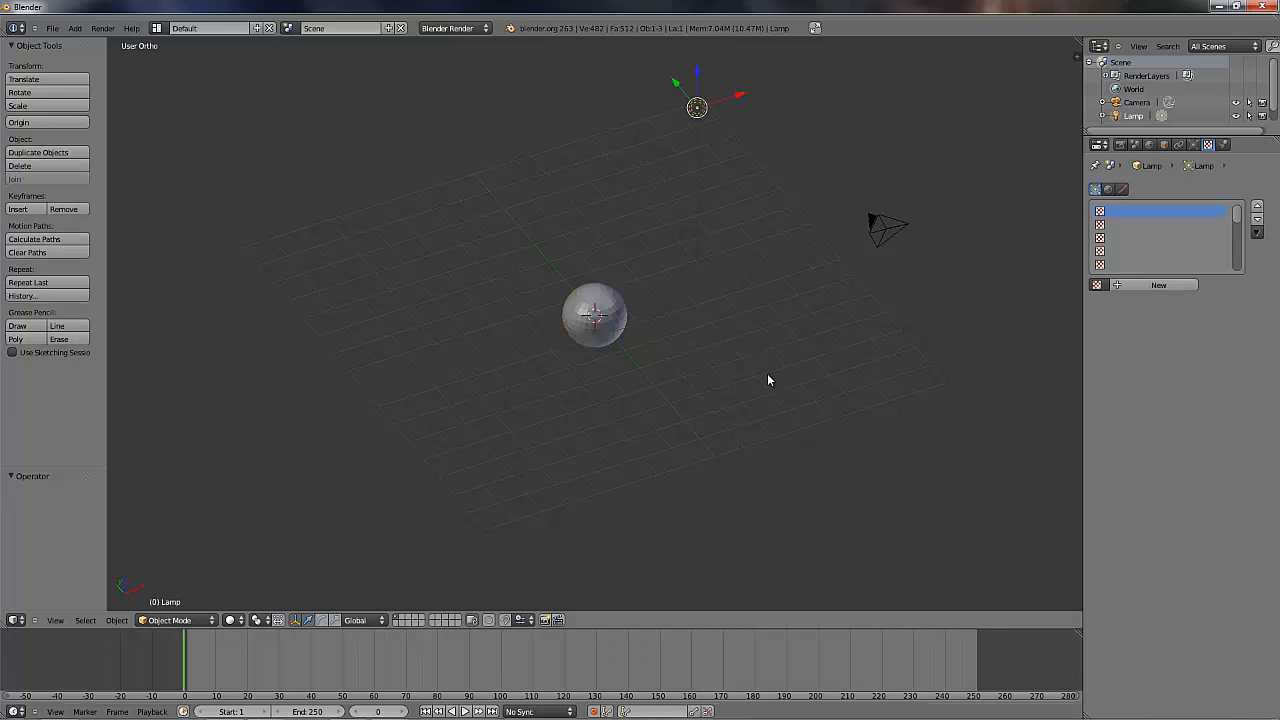
middle_drag(766, 403, 552, 390)
key(F12)
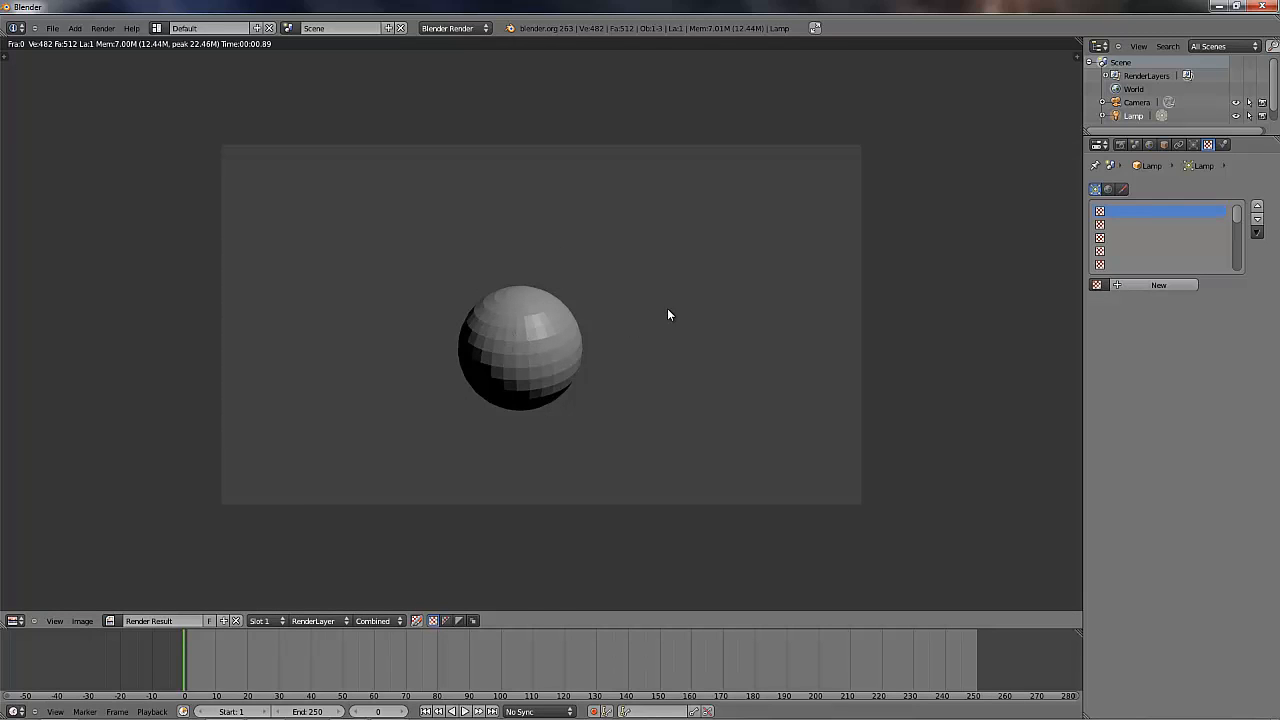
key(Escape)
Move the lamp by about X -6.15, Y -5.90, Z -0.92 and render the sphere again, closing the render.
key(g)
click(438, 290)
key(F12)
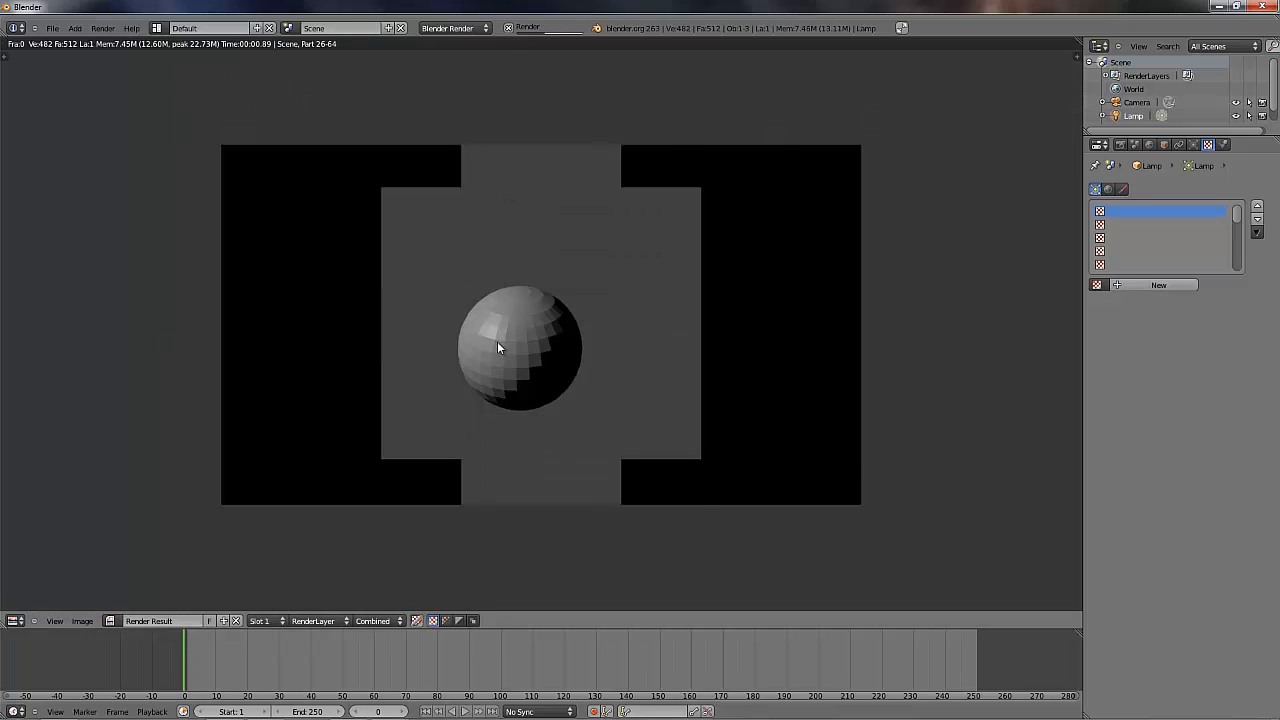
key(Escape)
Move the lamp about 6.69 units along the X axis and about 7.07 units along the Y axis.
key(g)
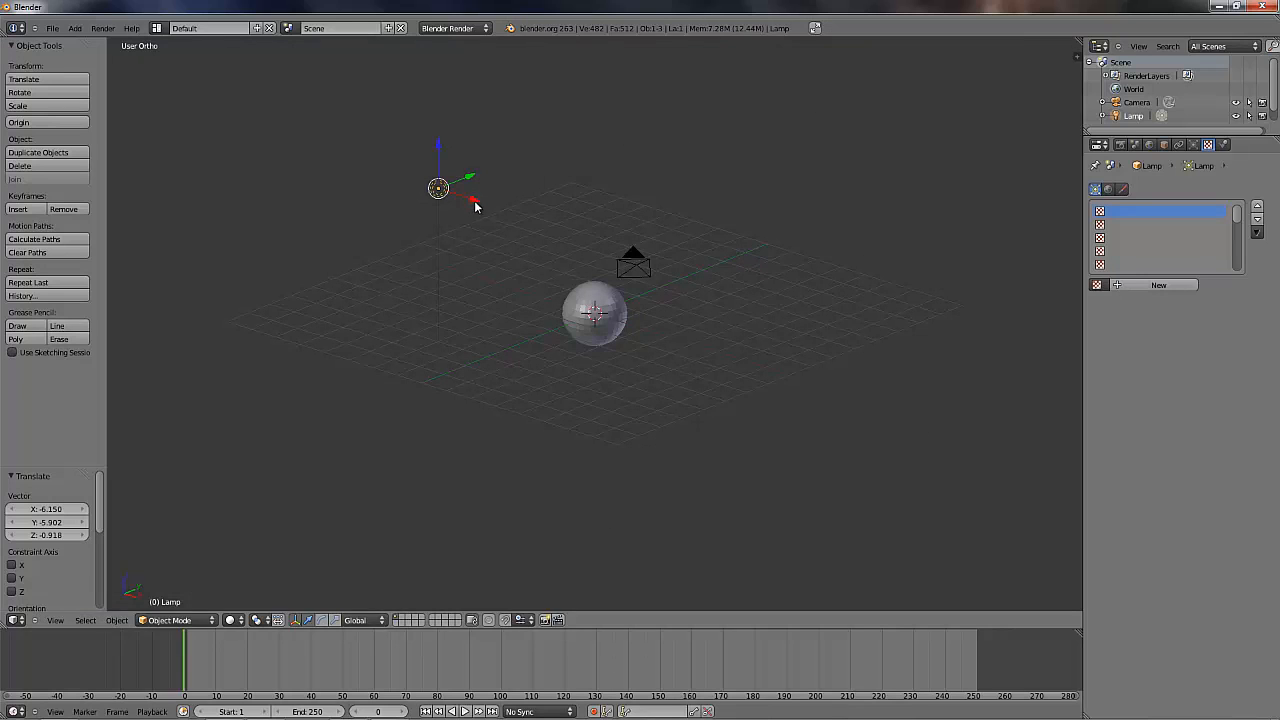
key(x)
click(636, 225)
key(g)
key(y)
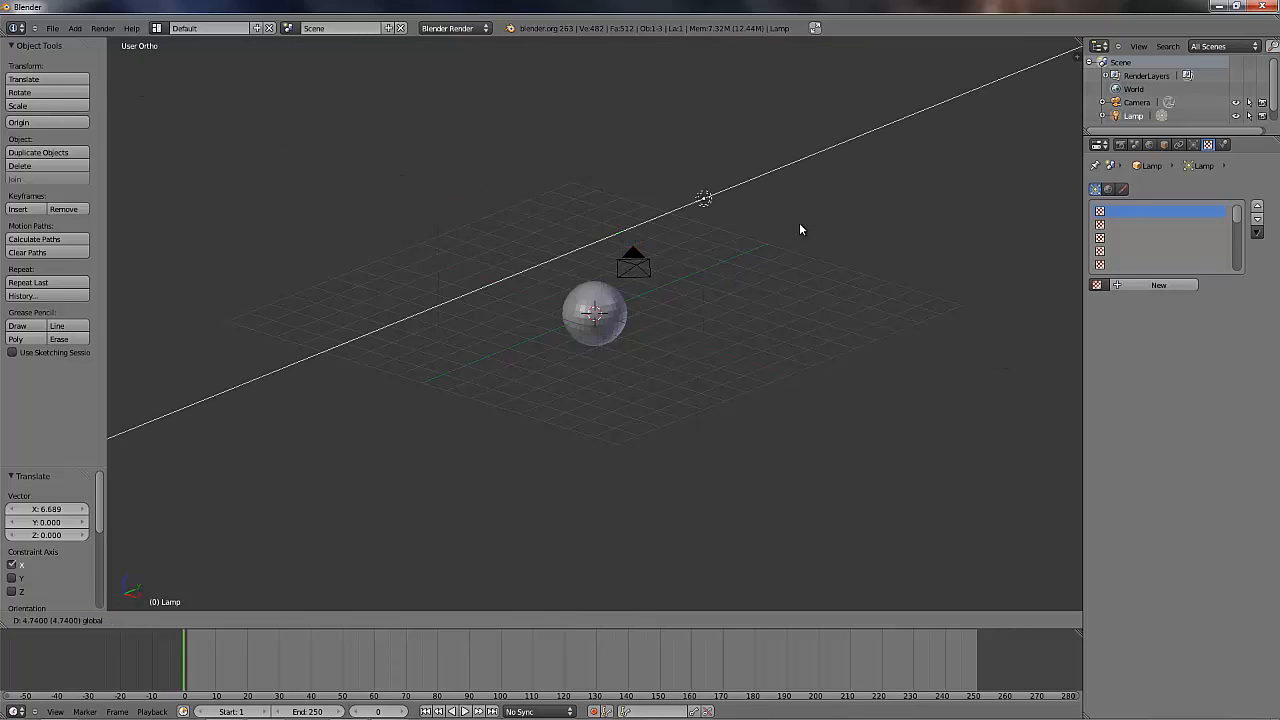
click(797, 218)
Fine-tune the lamp's position by about -1.25 units along X and about 0.68 units along Y.
key(g)
key(x)
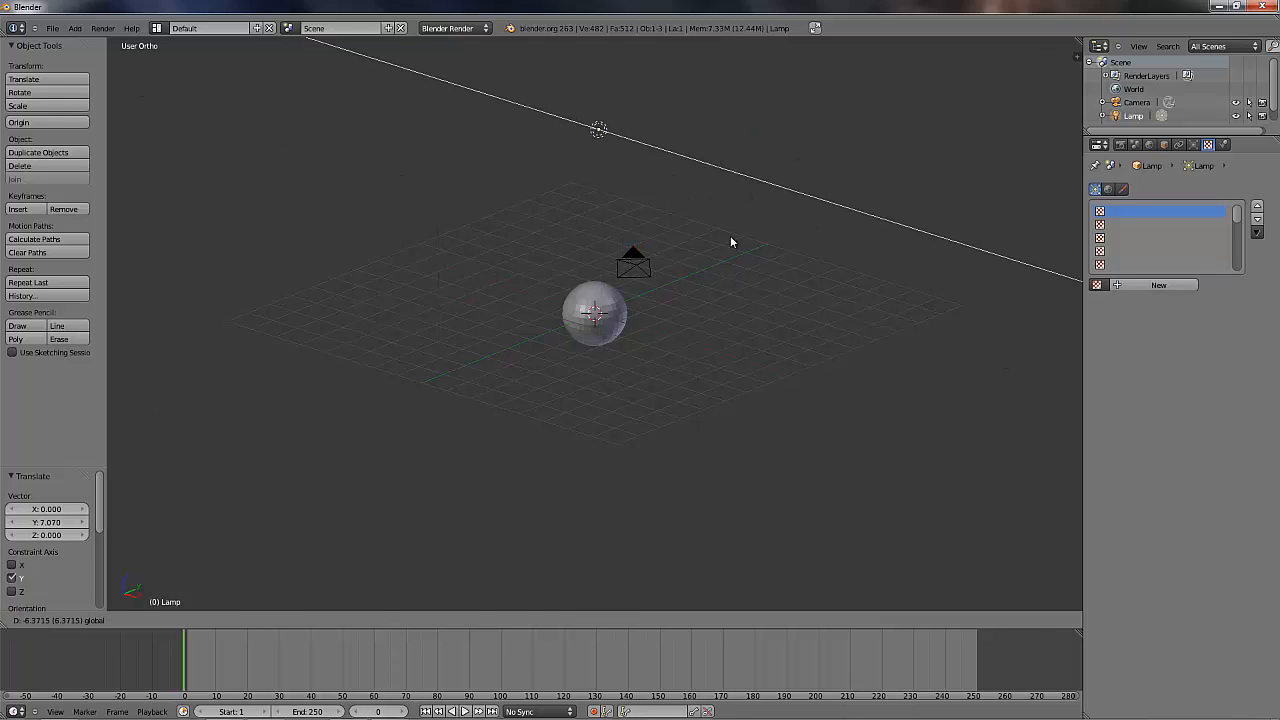
click(770, 198)
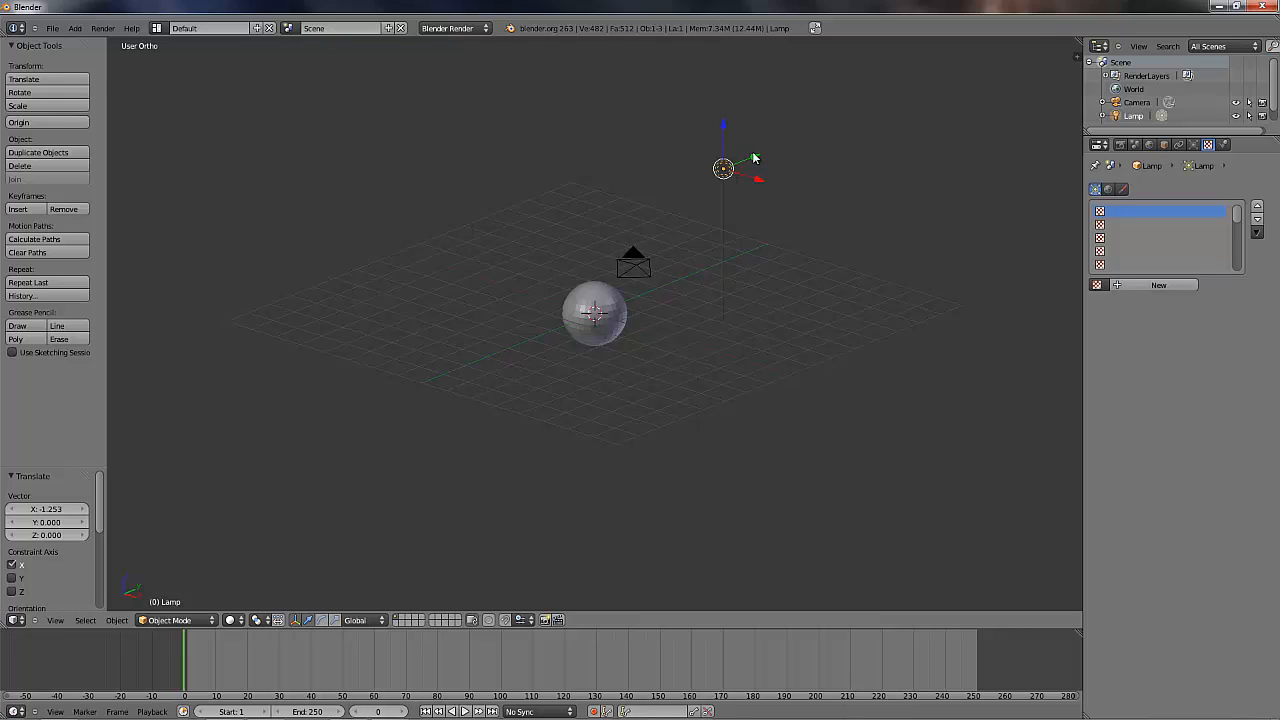
key(g)
key(y)
click(822, 179)
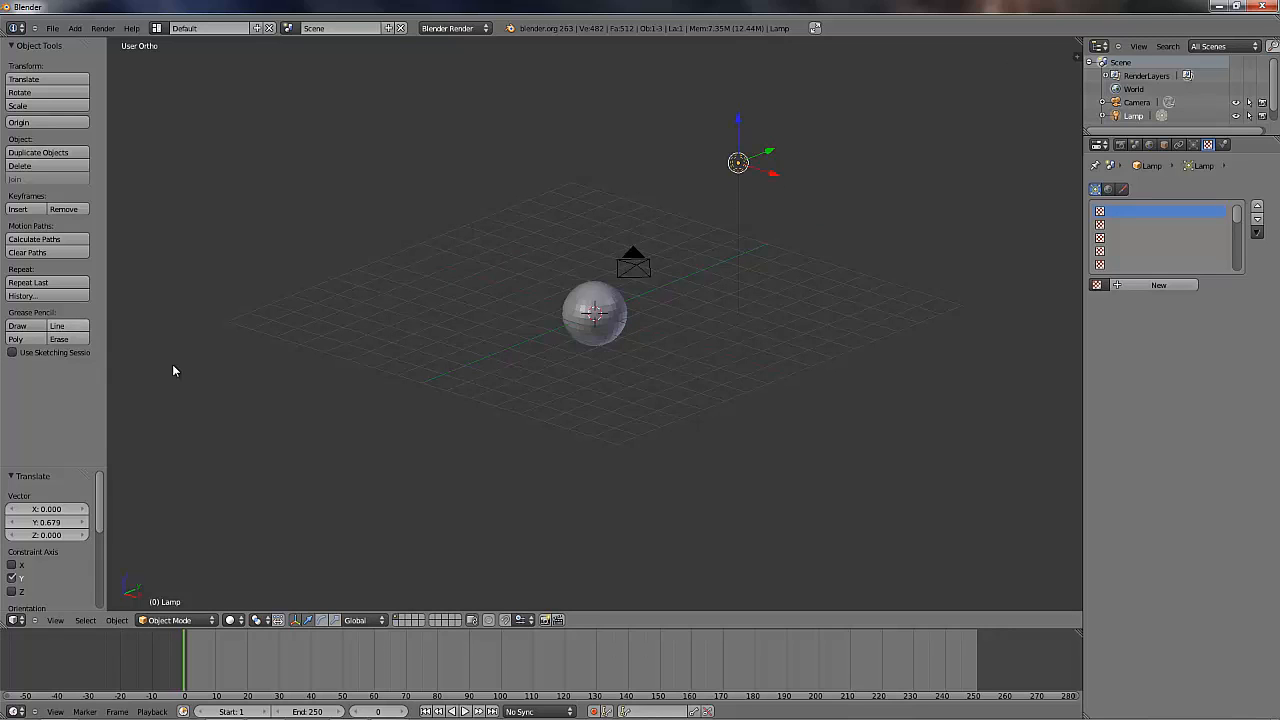
middle_drag(609, 346, 483, 380)
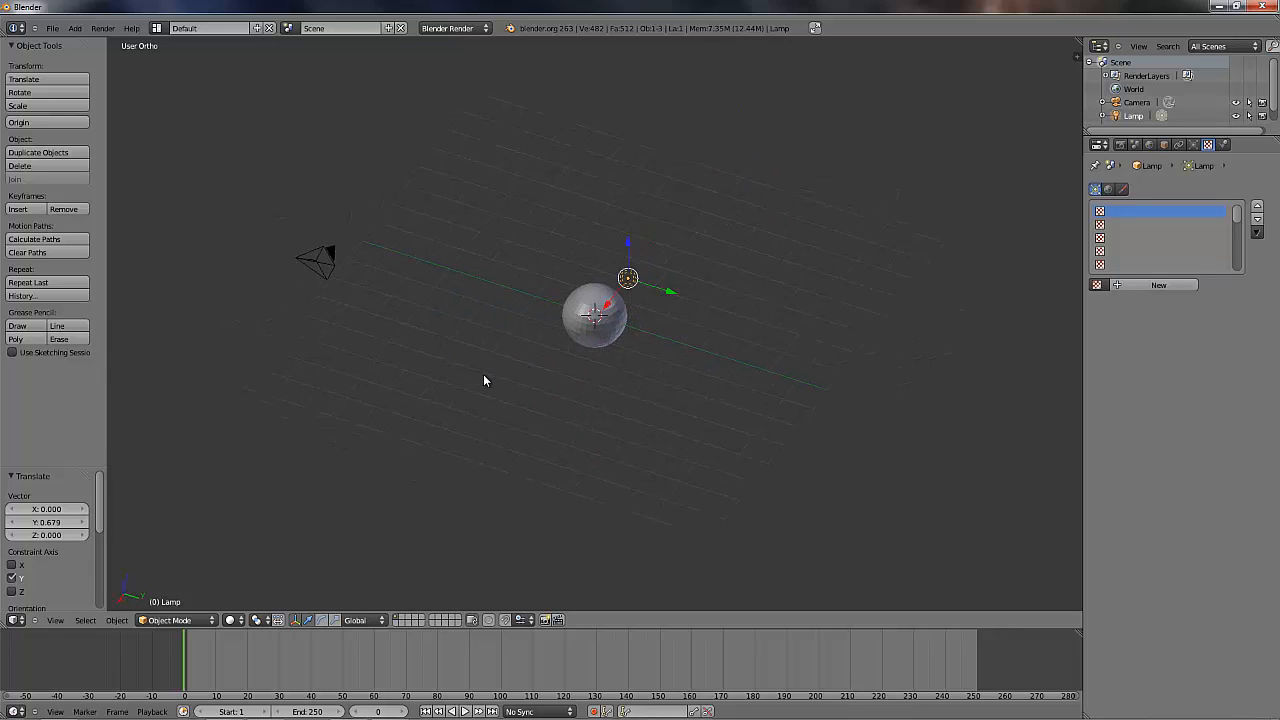